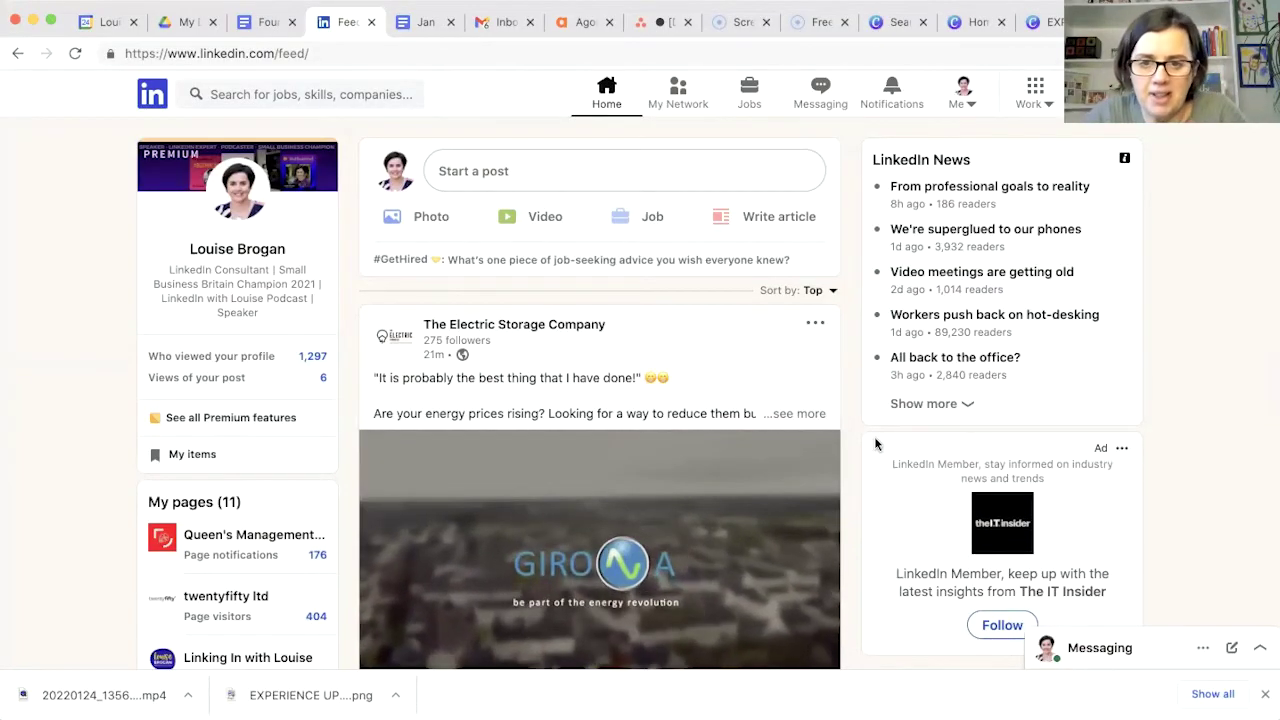
Go to your own profile from the Me menu and view the banner image full size
{"action": "left_click", "coordinate": [963, 102]}
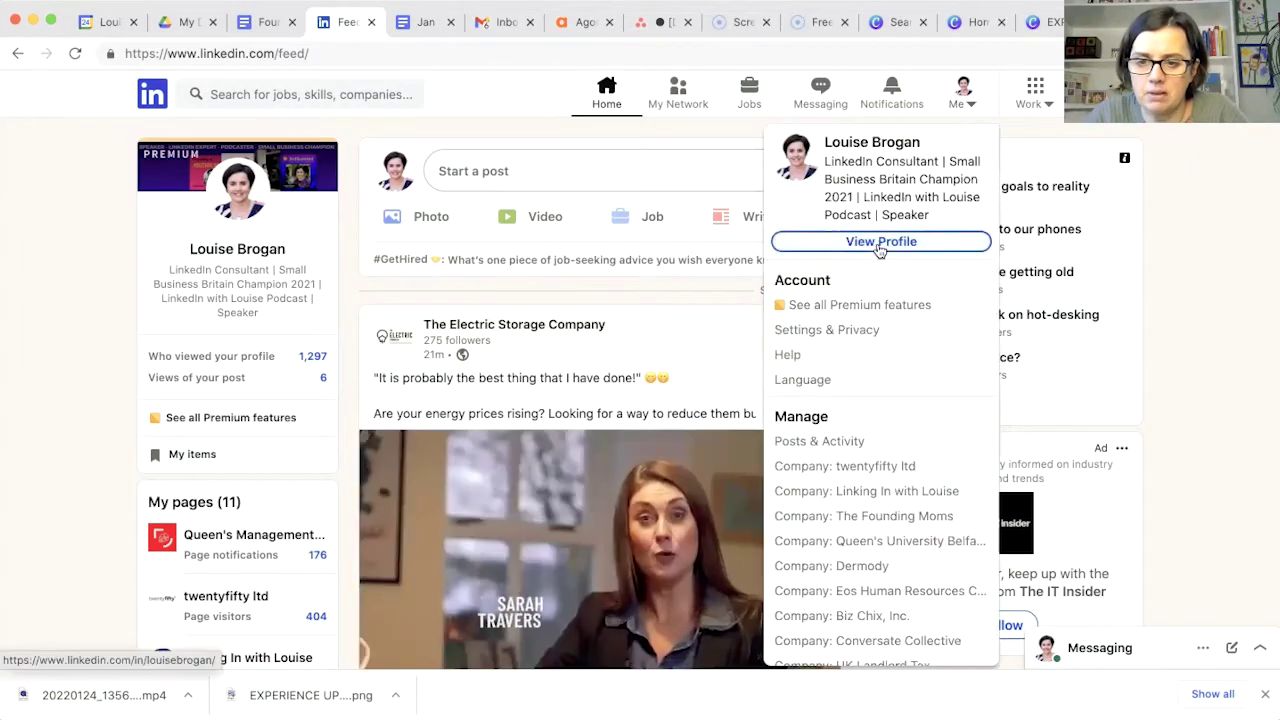
{"action": "left_click", "coordinate": [250, 252]}
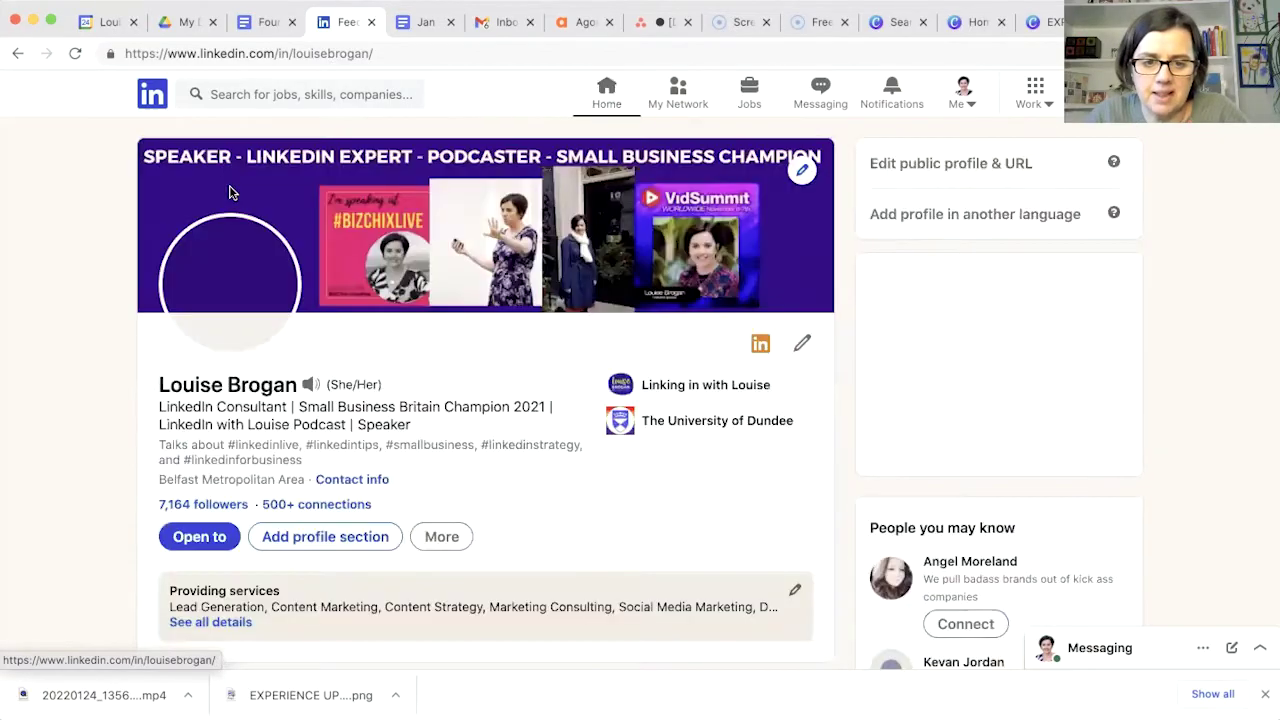
{"action": "left_click", "coordinate": [229, 191]}
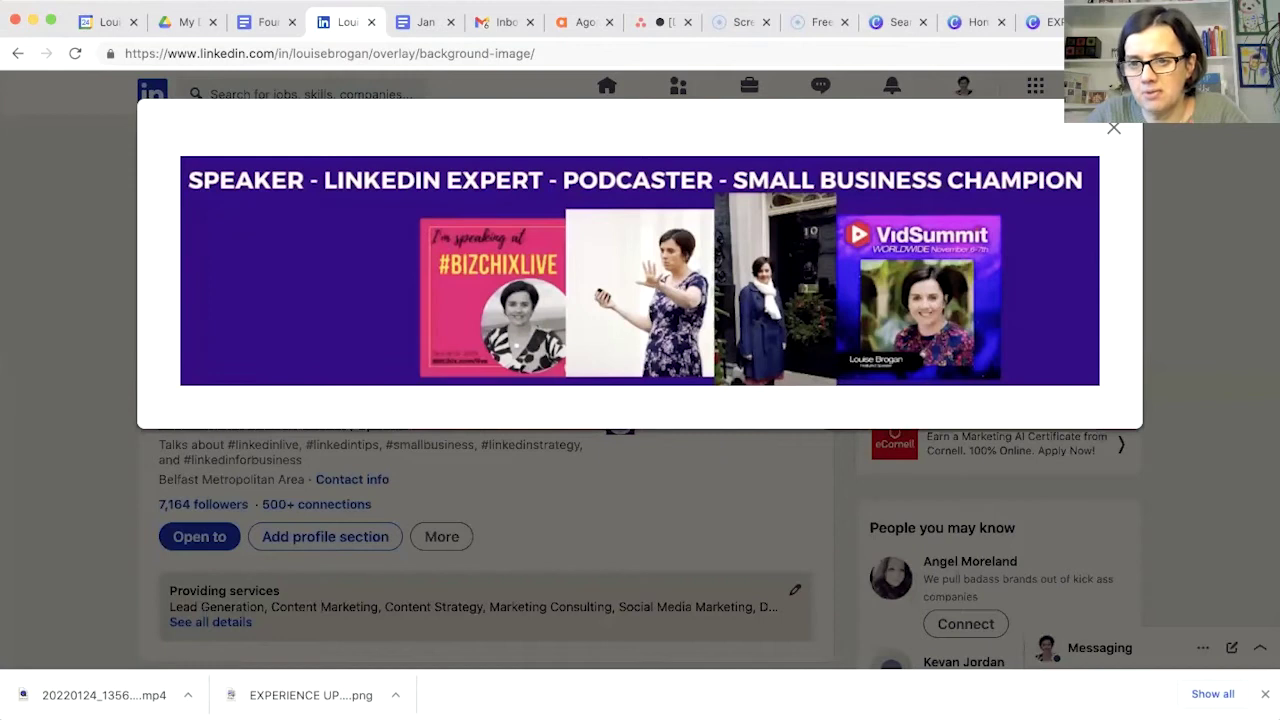
{"action": "left_click", "coordinate": [1115, 133]}
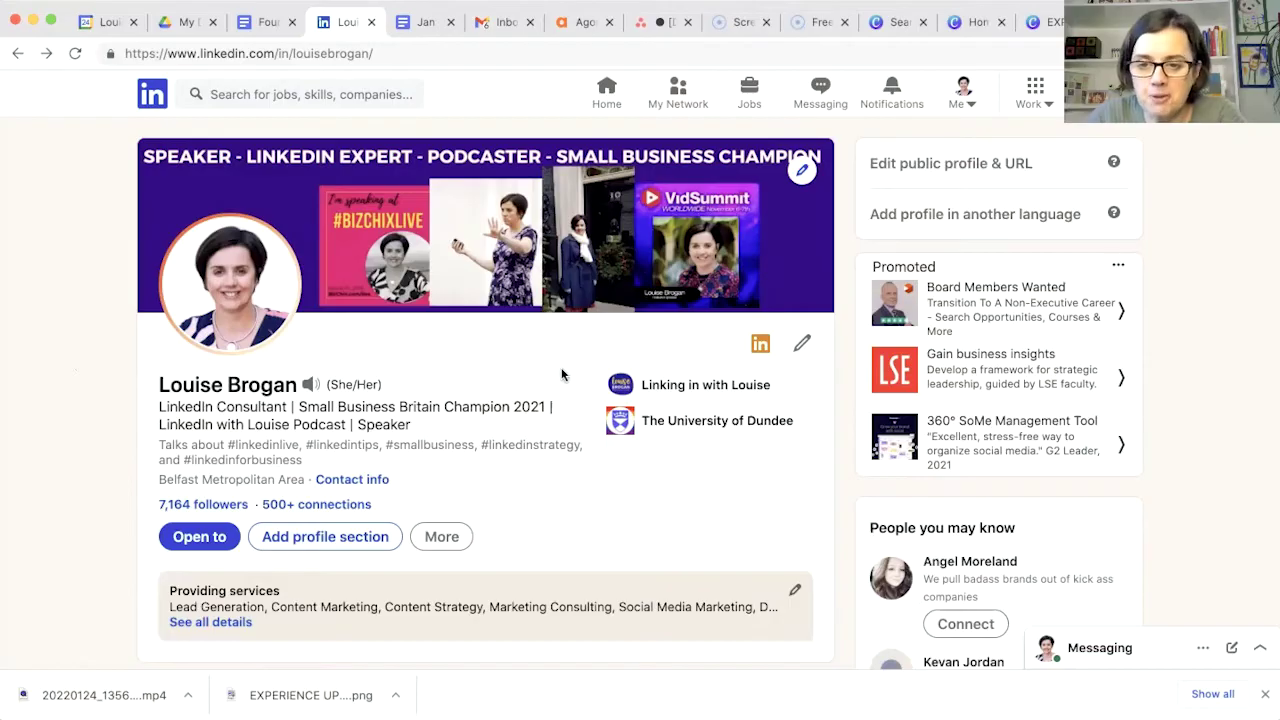
Scroll down the profile to the analytics and resources sections
{"action": "scroll", "coordinate": [561, 374], "scroll_direction": "down", "scroll_amount": 4}
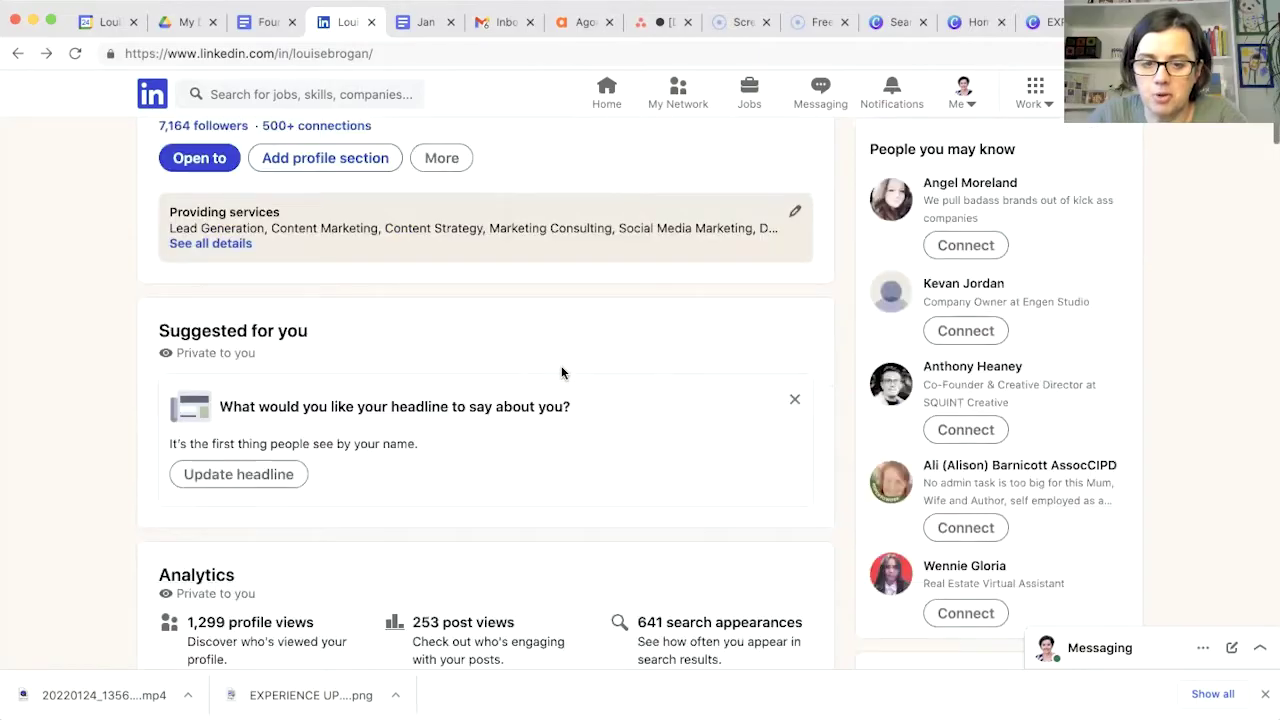
{"action": "scroll", "coordinate": [561, 373], "scroll_direction": "up", "scroll_amount": 5}
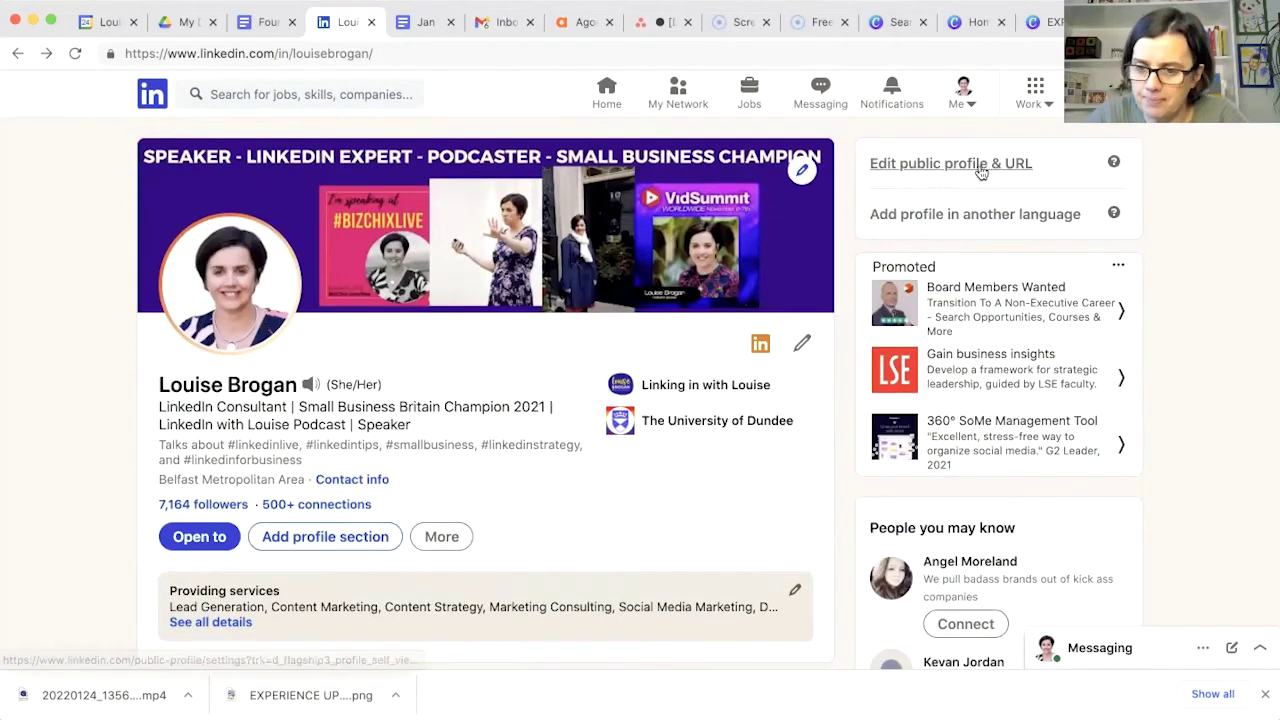
{"action": "scroll", "coordinate": [728, 378], "scroll_direction": "down", "scroll_amount": 4}
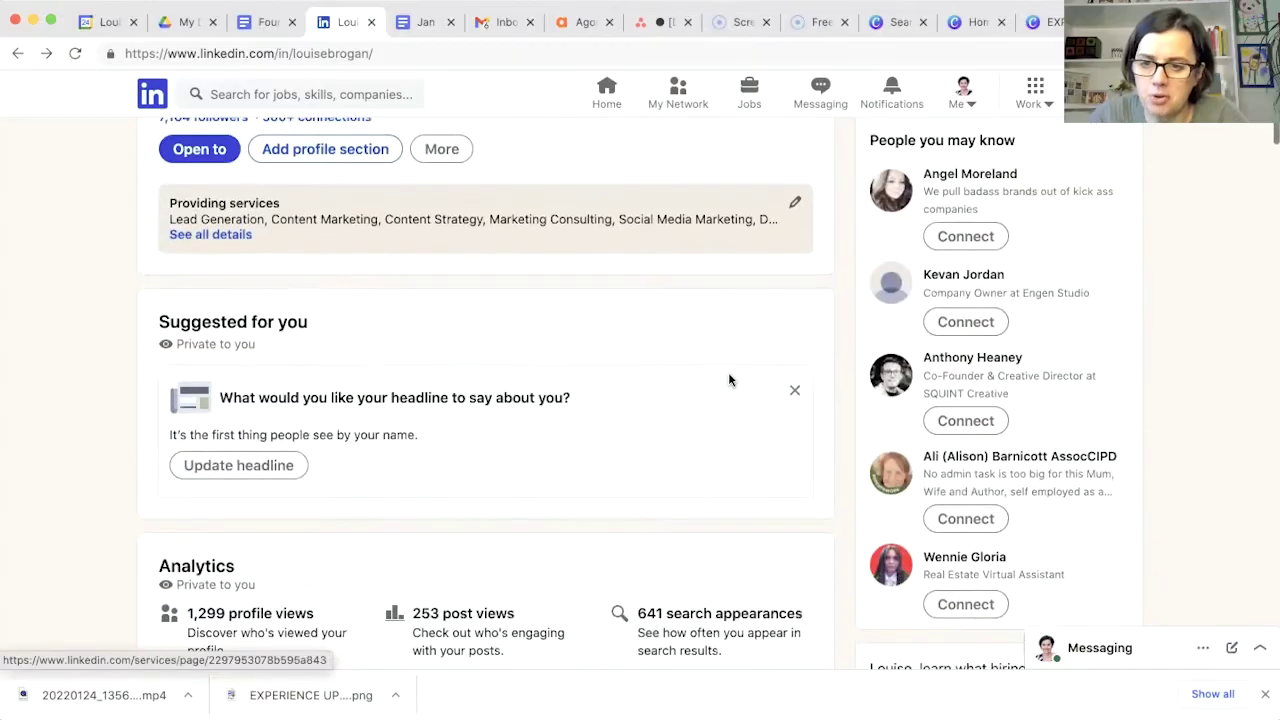
{"action": "scroll", "coordinate": [728, 378], "scroll_direction": "down", "scroll_amount": 3}
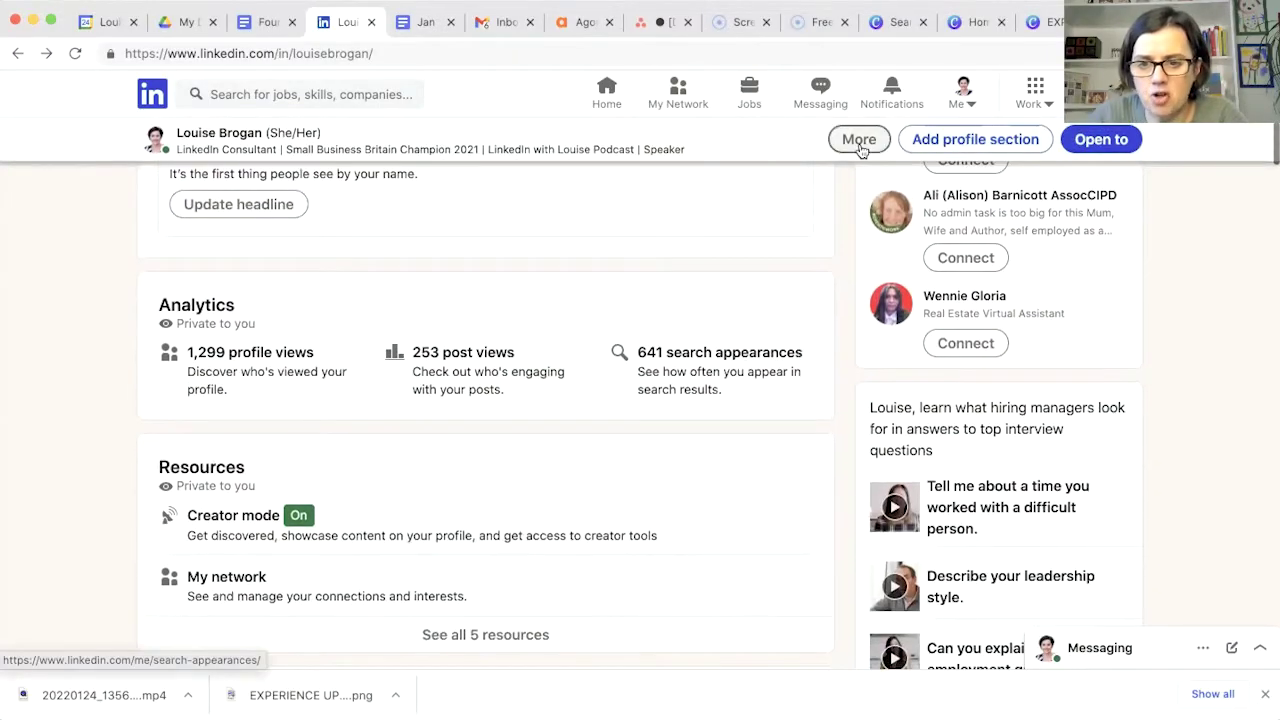
Open Add profile section and expand the Core group to reveal the education, position and skills options
{"action": "left_click", "coordinate": [958, 141]}
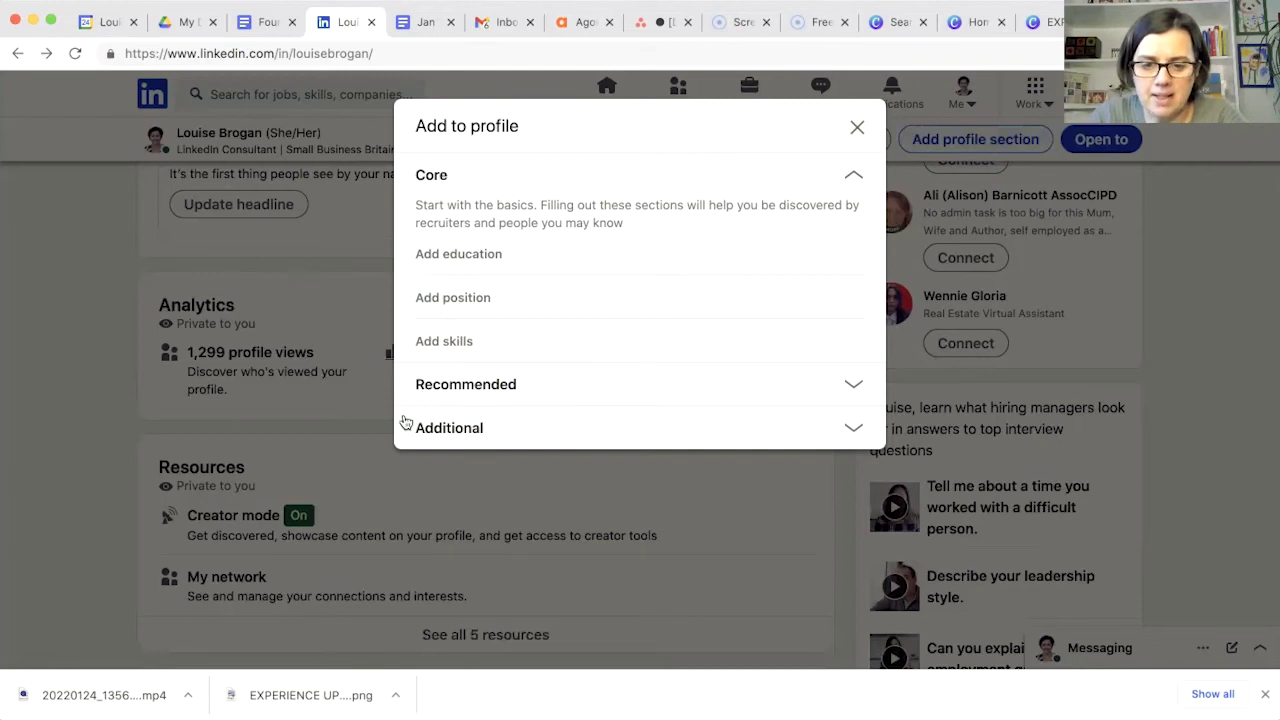
{"action": "left_click", "coordinate": [851, 386]}
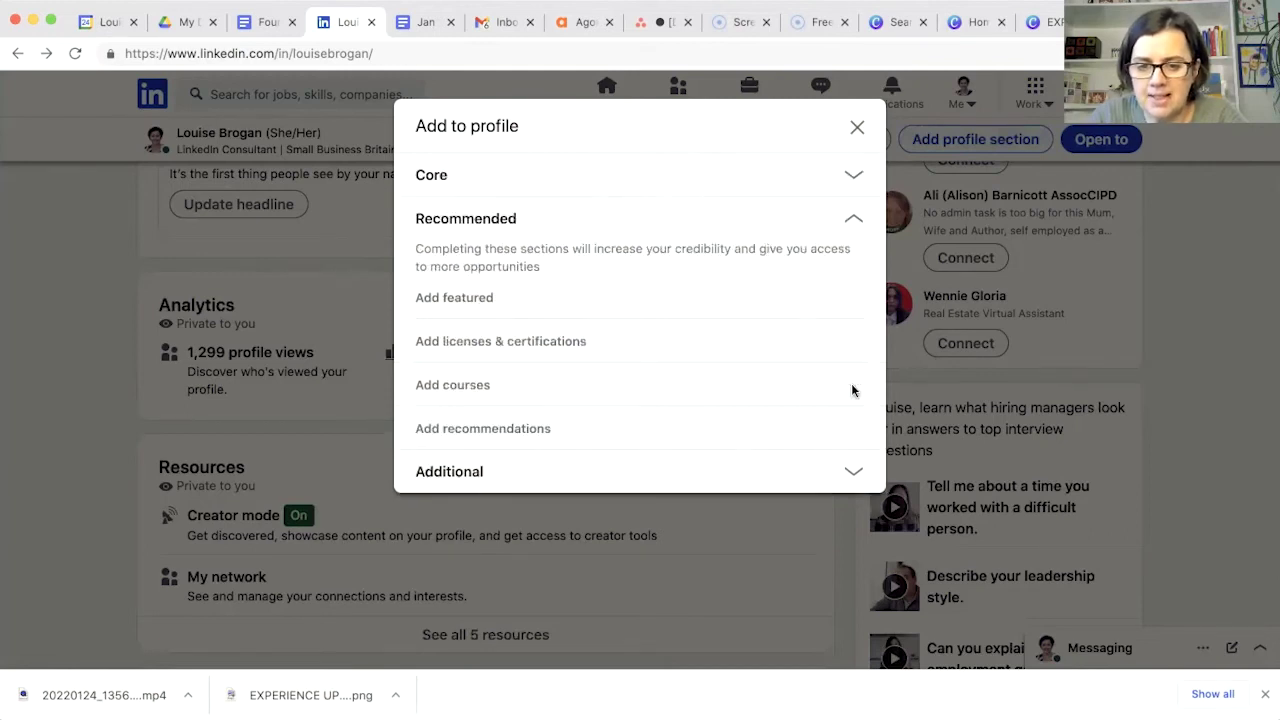
{"action": "left_click", "coordinate": [853, 220]}
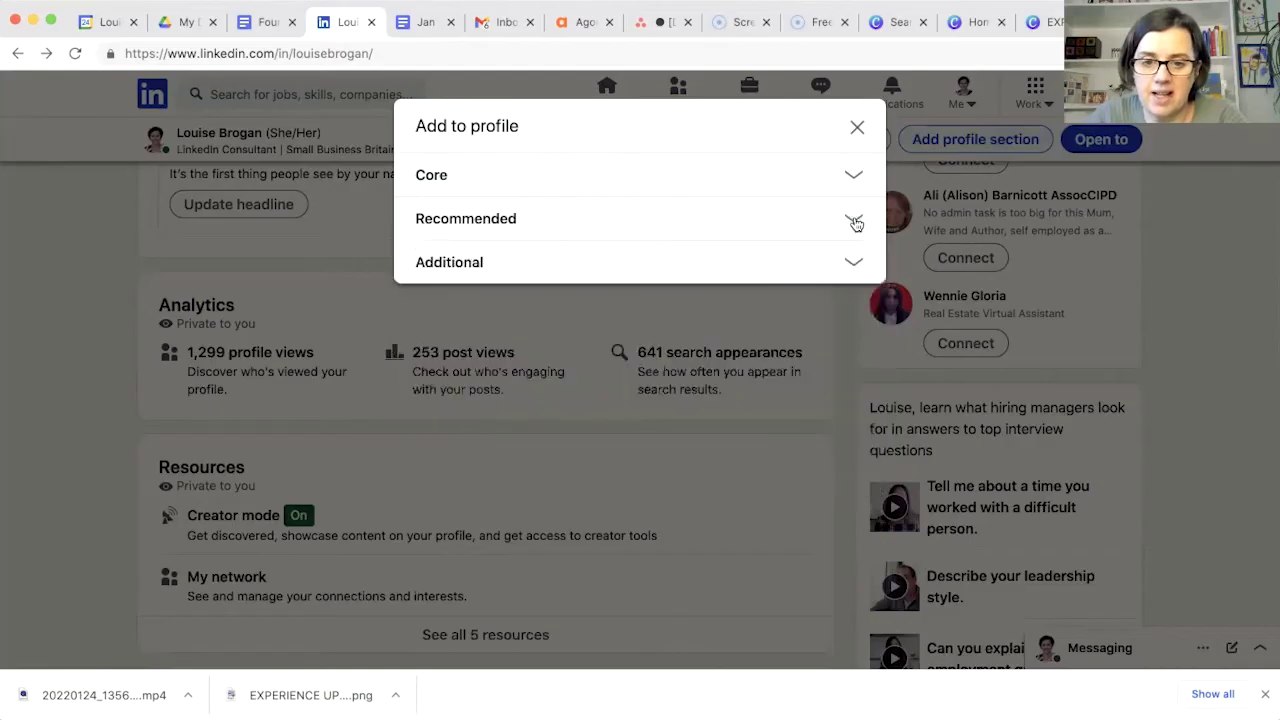
{"action": "left_click", "coordinate": [497, 175]}
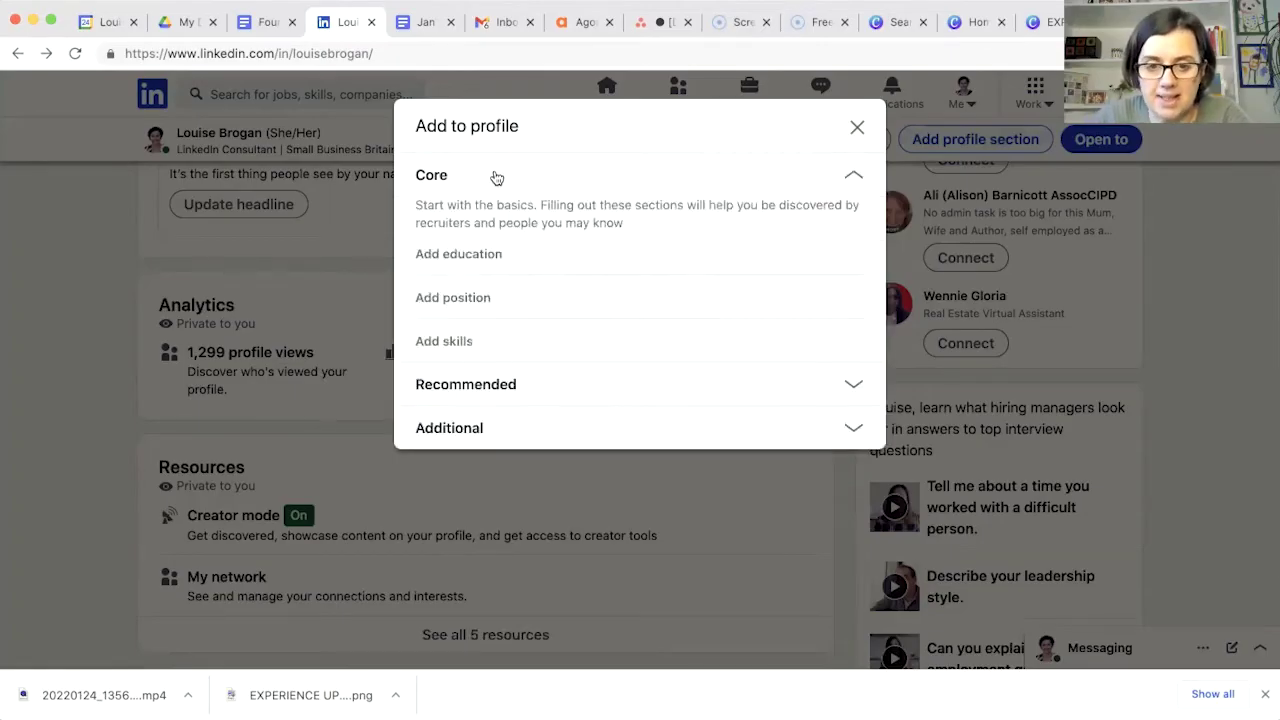
Add a new position titled Senior Content Writer
{"action": "left_click", "coordinate": [464, 306]}
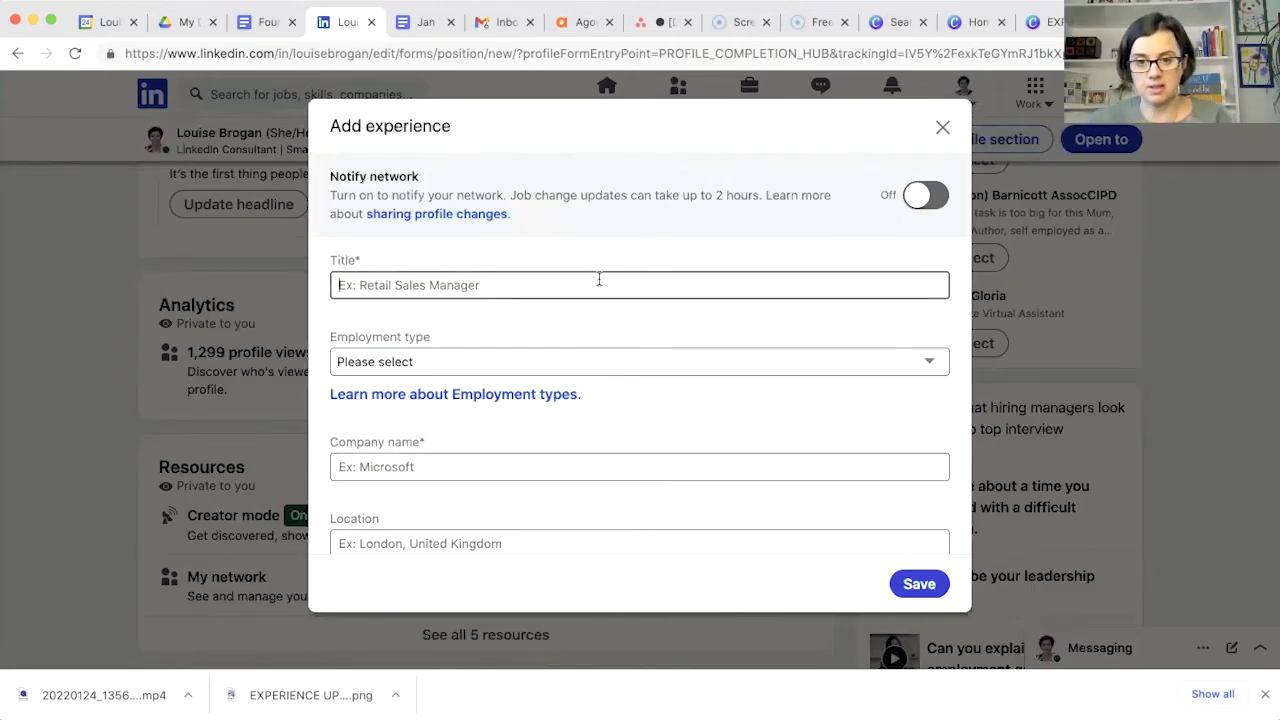
{"action": "type", "text": "Conten"}
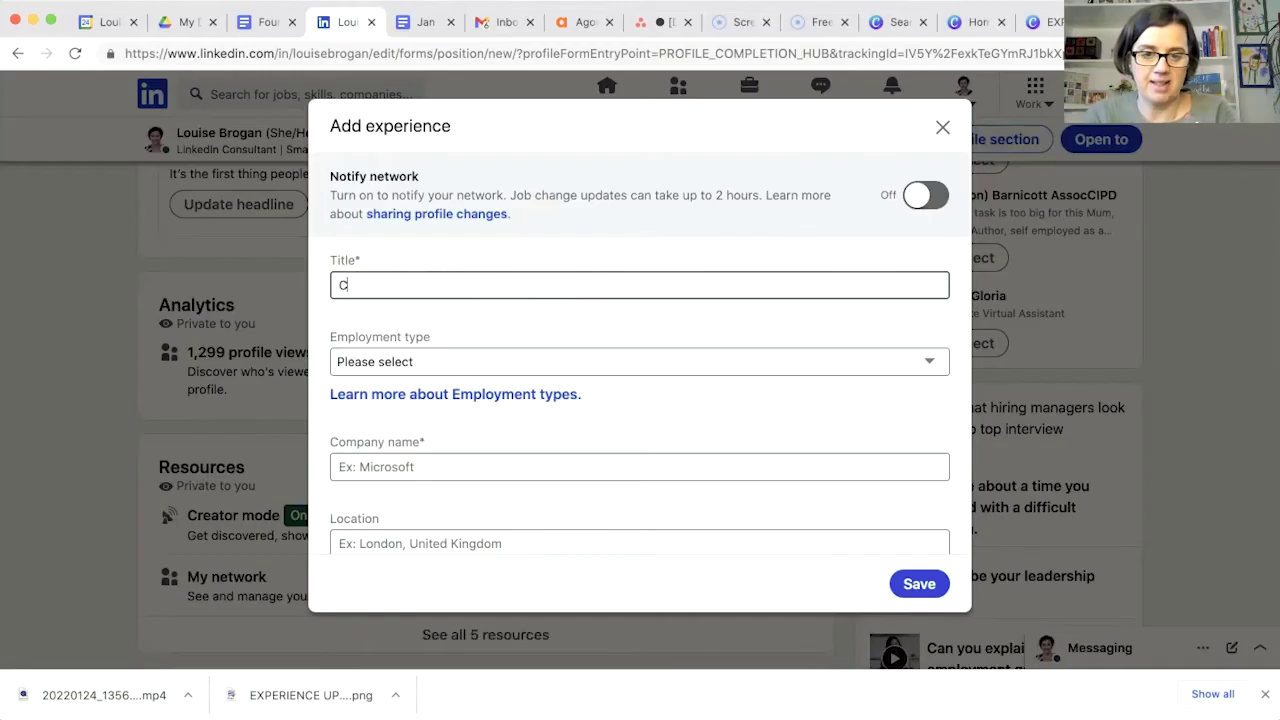
{"action": "key", "text": "BackSpace"}
{"action": "key", "text": "BackSpace"}
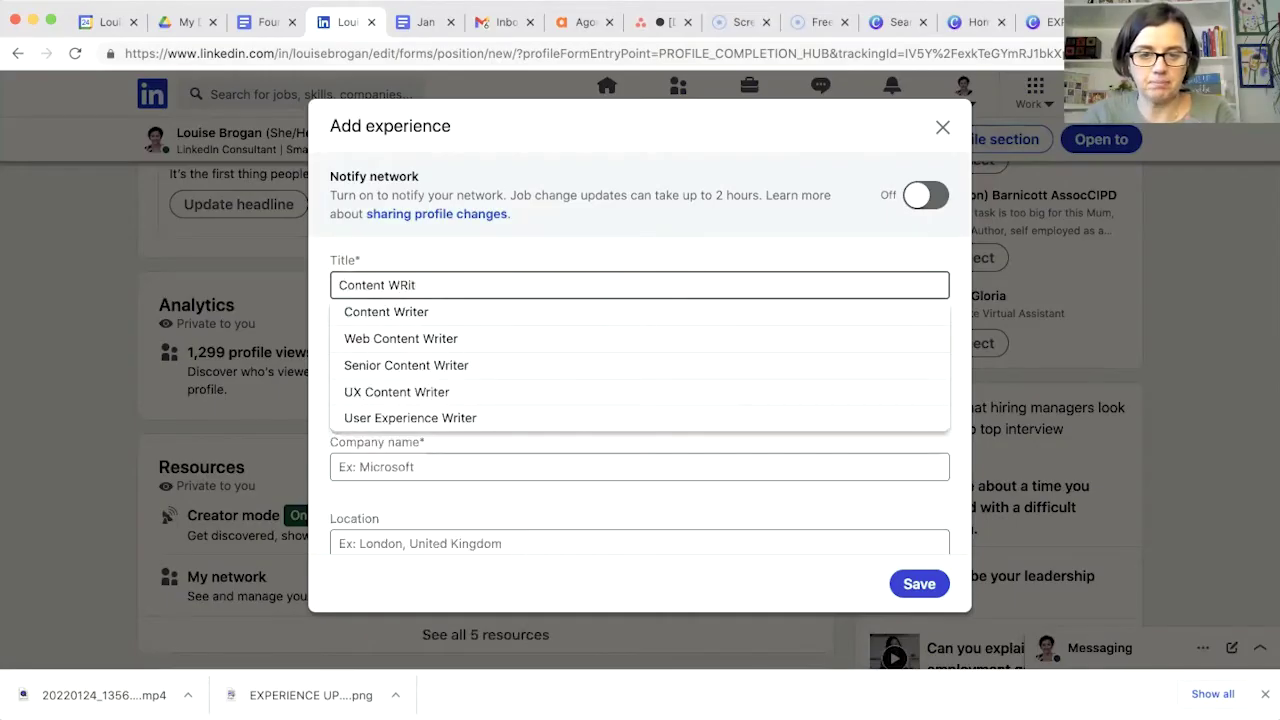
{"action": "type", "text": "i"}
{"action": "type", "text": "ite"}
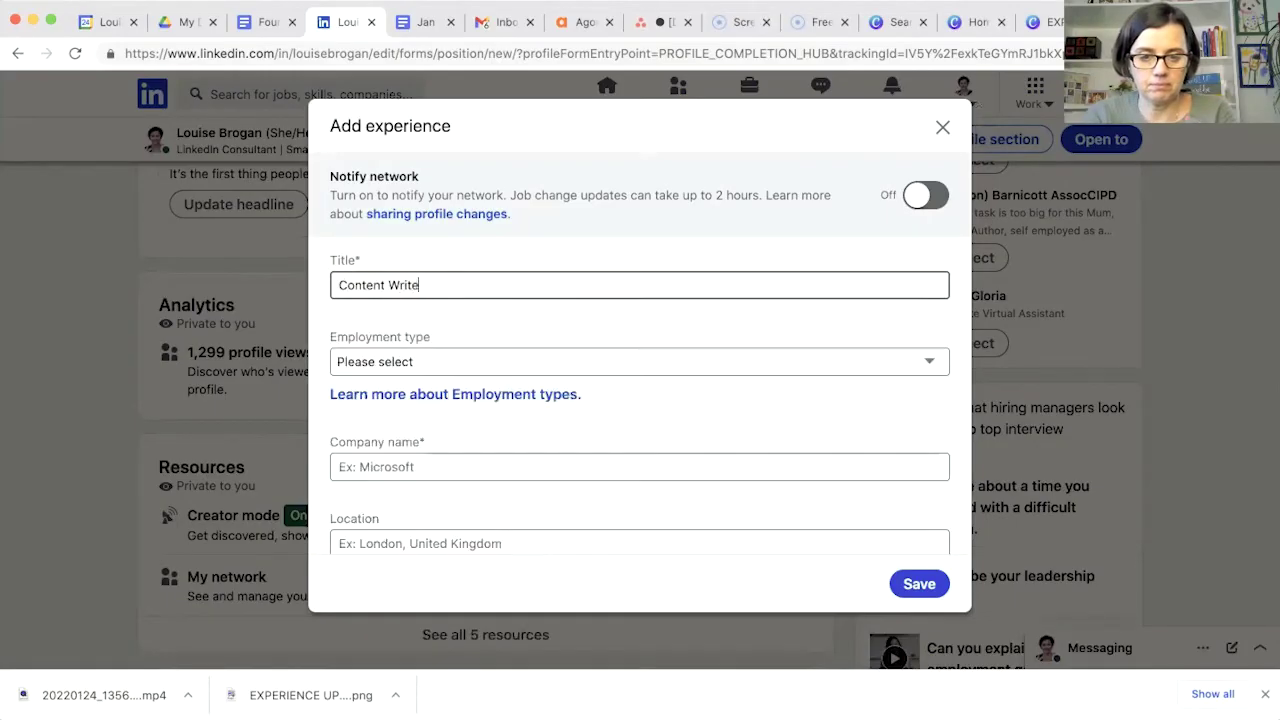
{"action": "type", "text": "r"}
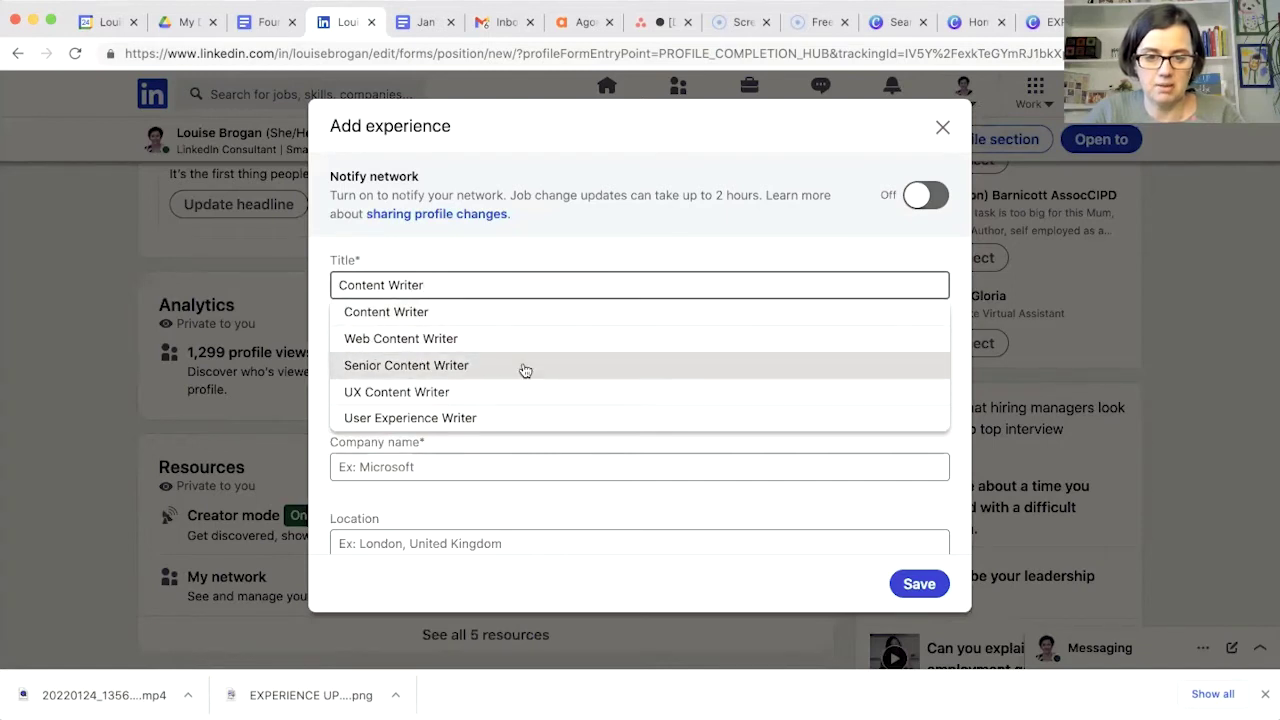
{"action": "left_click", "coordinate": [525, 368]}
Set employment type to Full-time and company to Linking In with Louise
{"action": "left_click", "coordinate": [507, 362]}
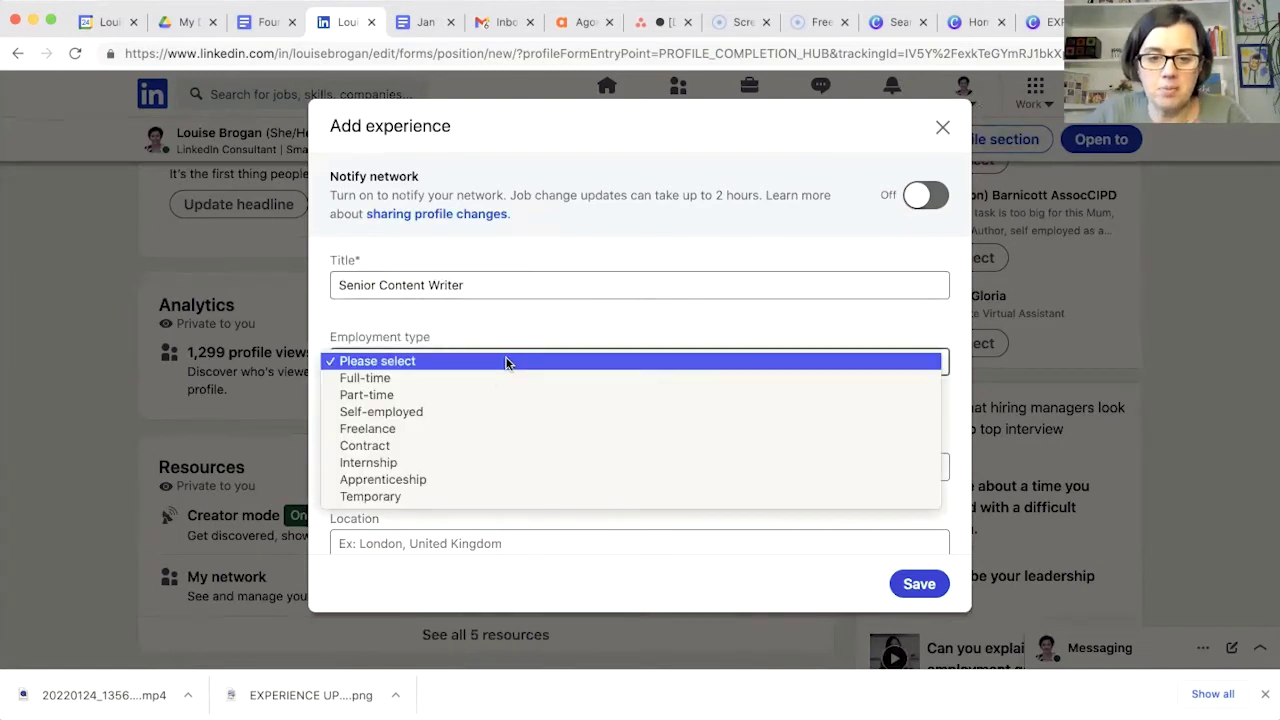
{"action": "left_click", "coordinate": [495, 378]}
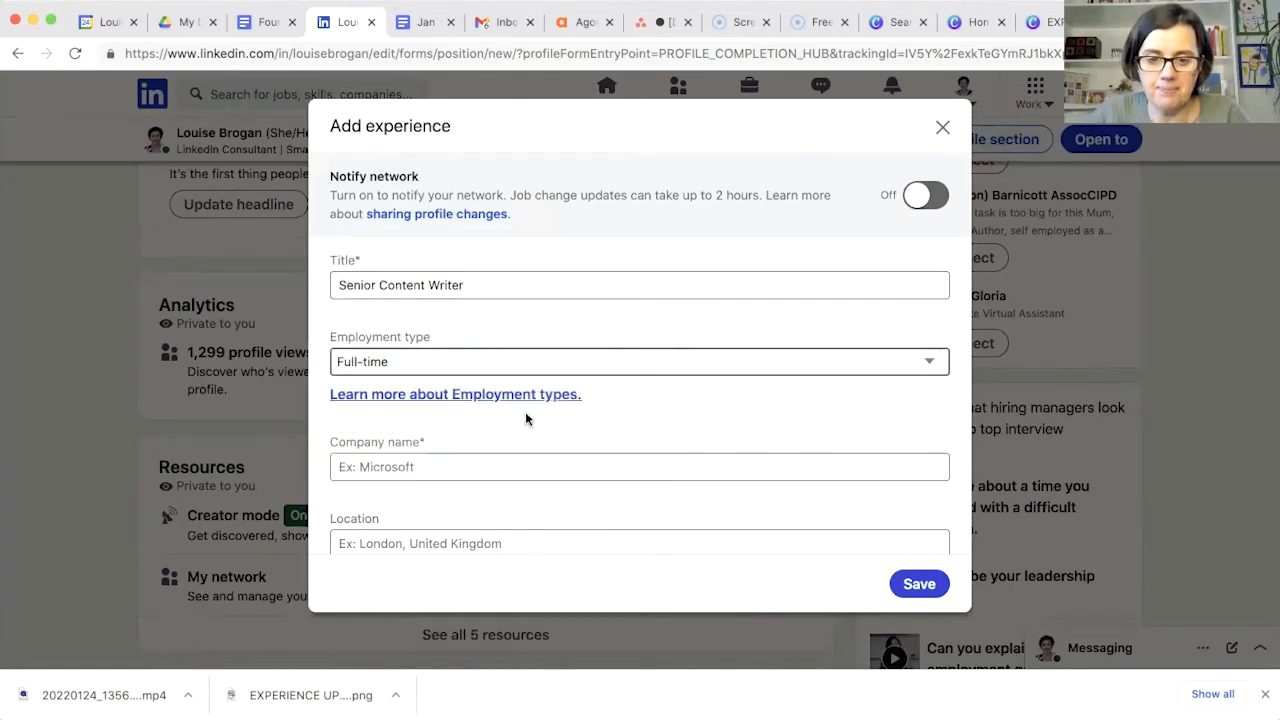
{"action": "left_click", "coordinate": [555, 466]}
{"action": "type", "text": "Link"}
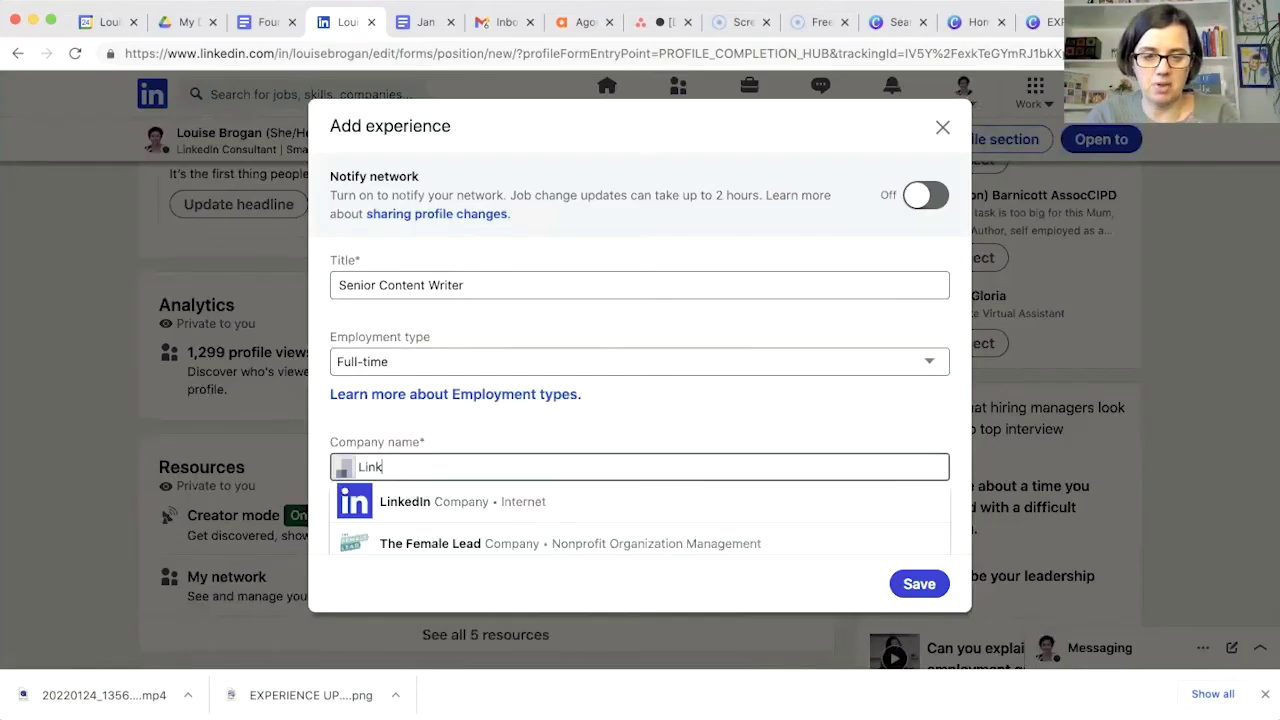
{"action": "type", "text": "ing"}
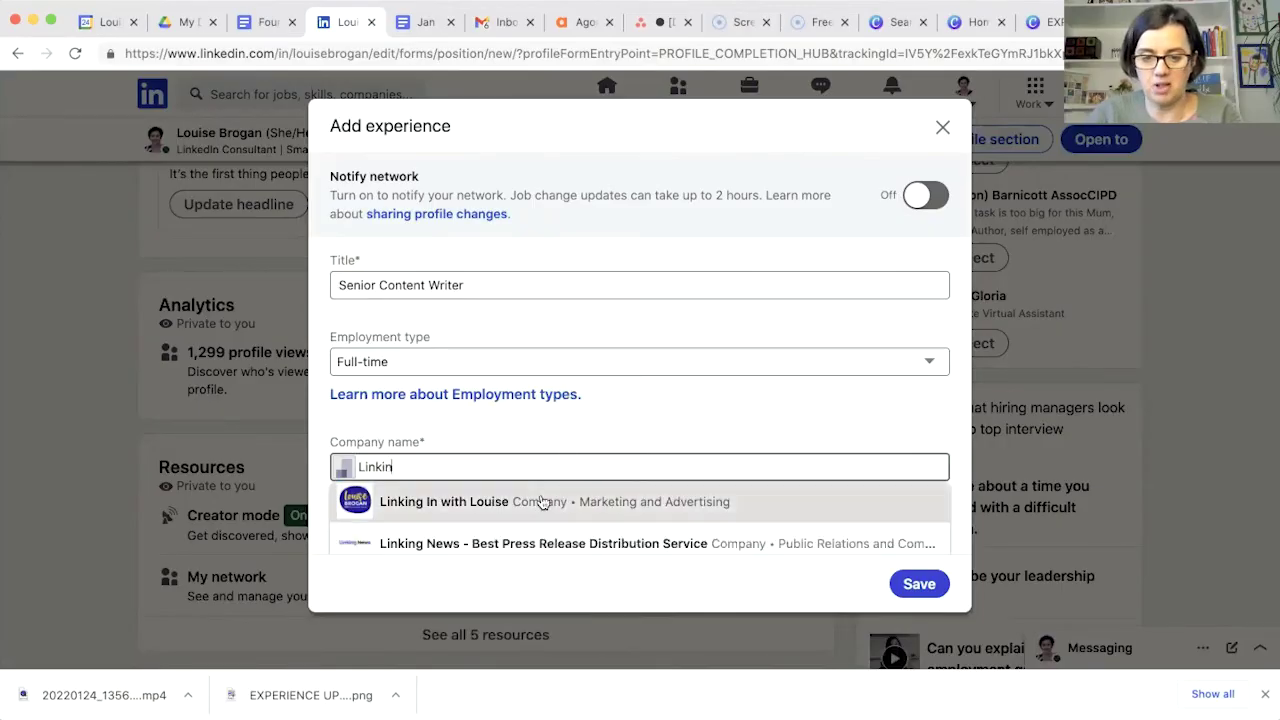
{"action": "left_click", "coordinate": [543, 500]}
{"action": "scroll", "coordinate": [540, 500], "scroll_direction": "down", "scroll_amount": 3}
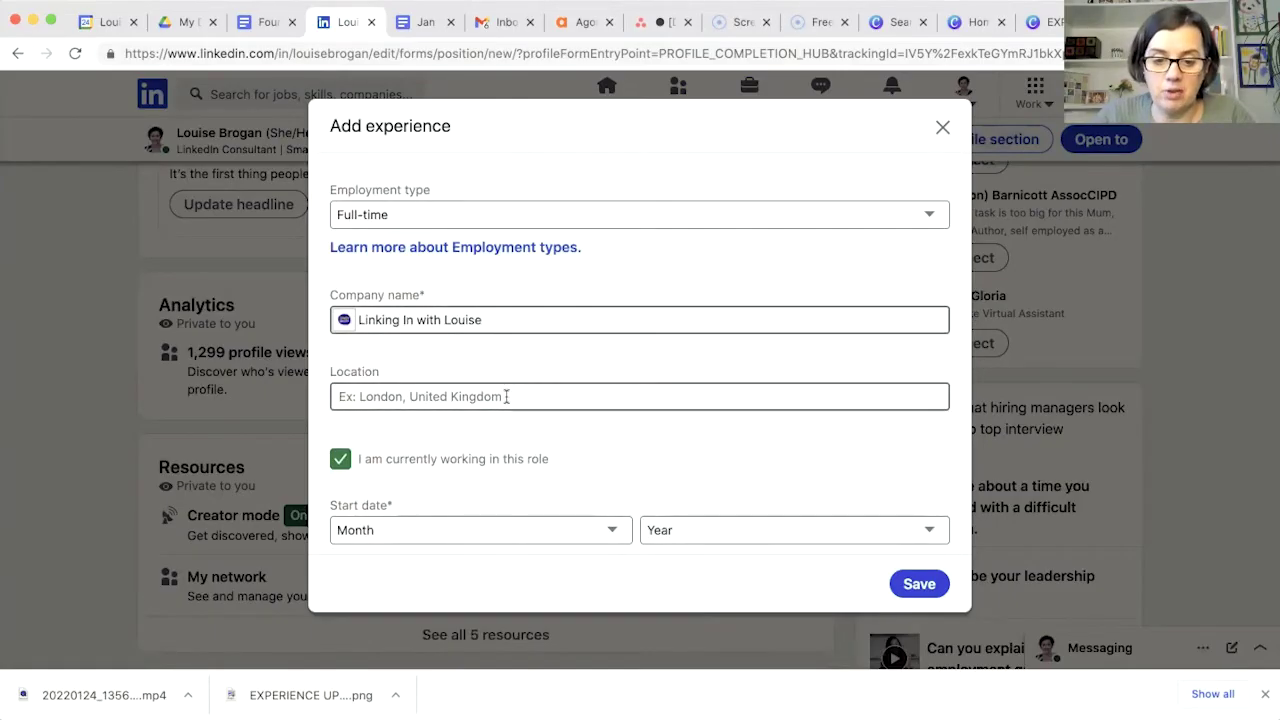
Set the role's start date to April 2013
{"action": "scroll", "coordinate": [506, 397], "scroll_direction": "down", "scroll_amount": 3}
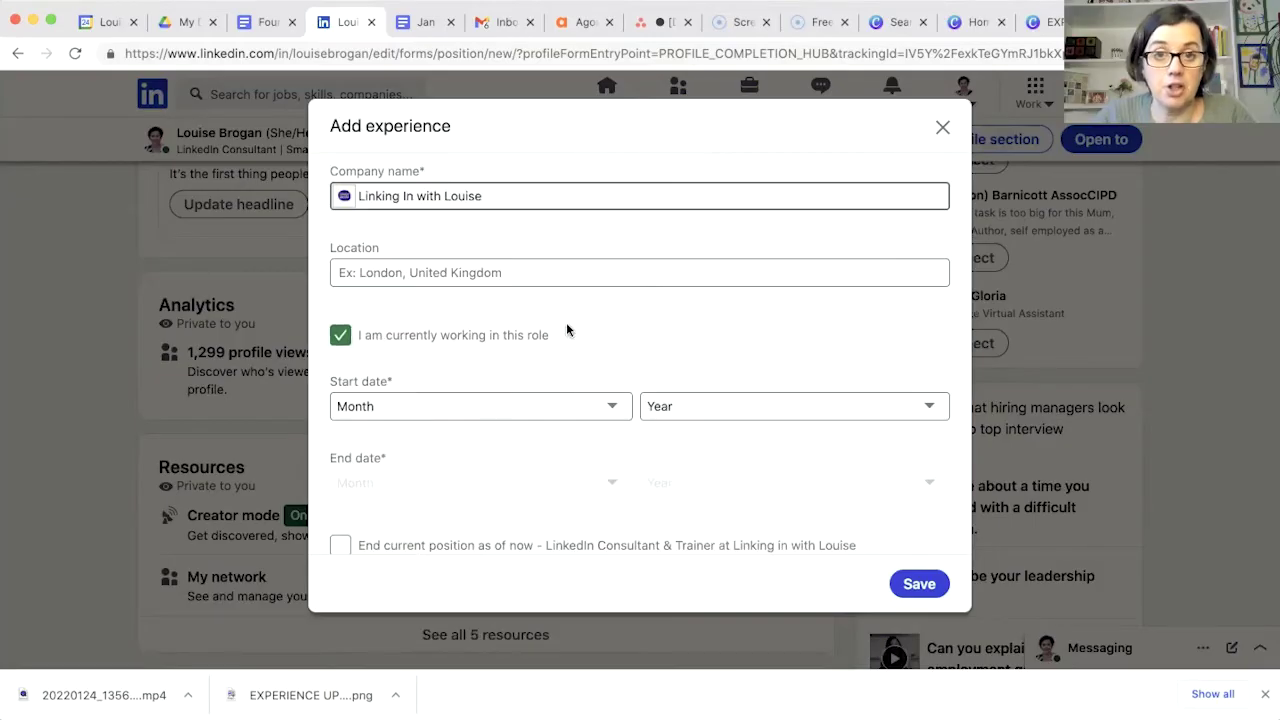
{"action": "scroll", "coordinate": [620, 310], "scroll_direction": "down", "scroll_amount": 3}
{"action": "left_click", "coordinate": [572, 262]}
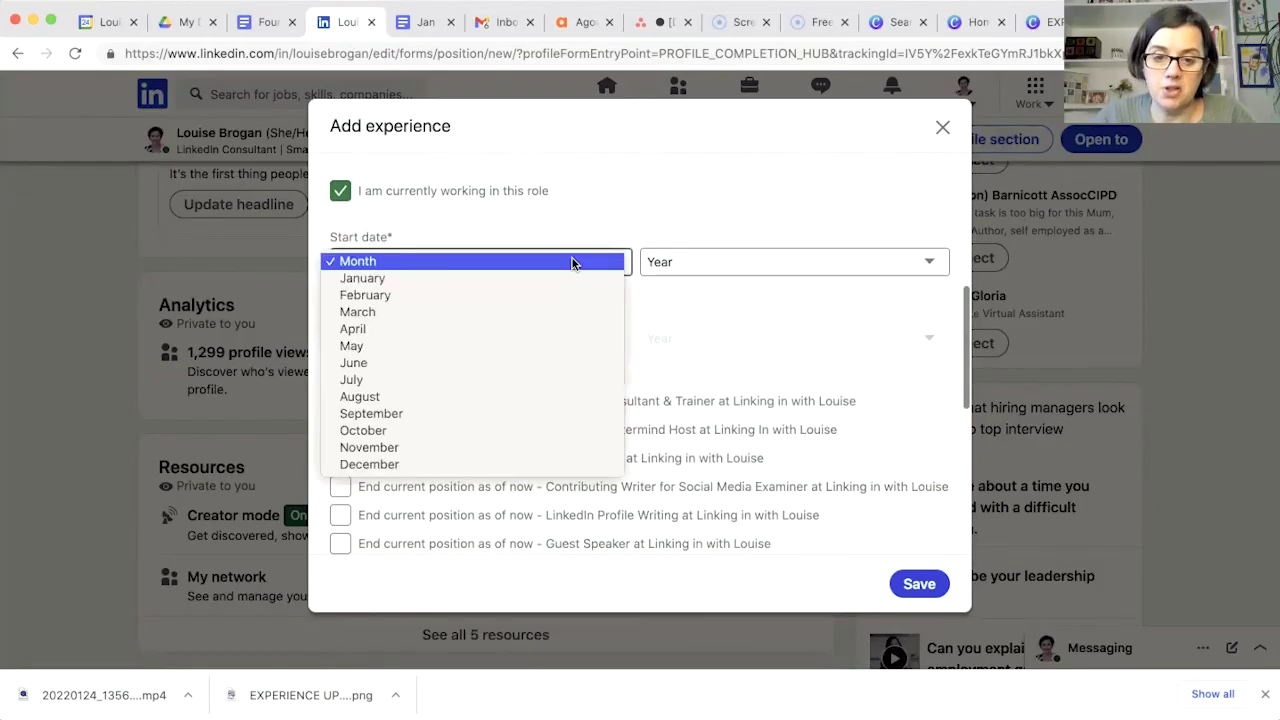
{"action": "left_click", "coordinate": [532, 328]}
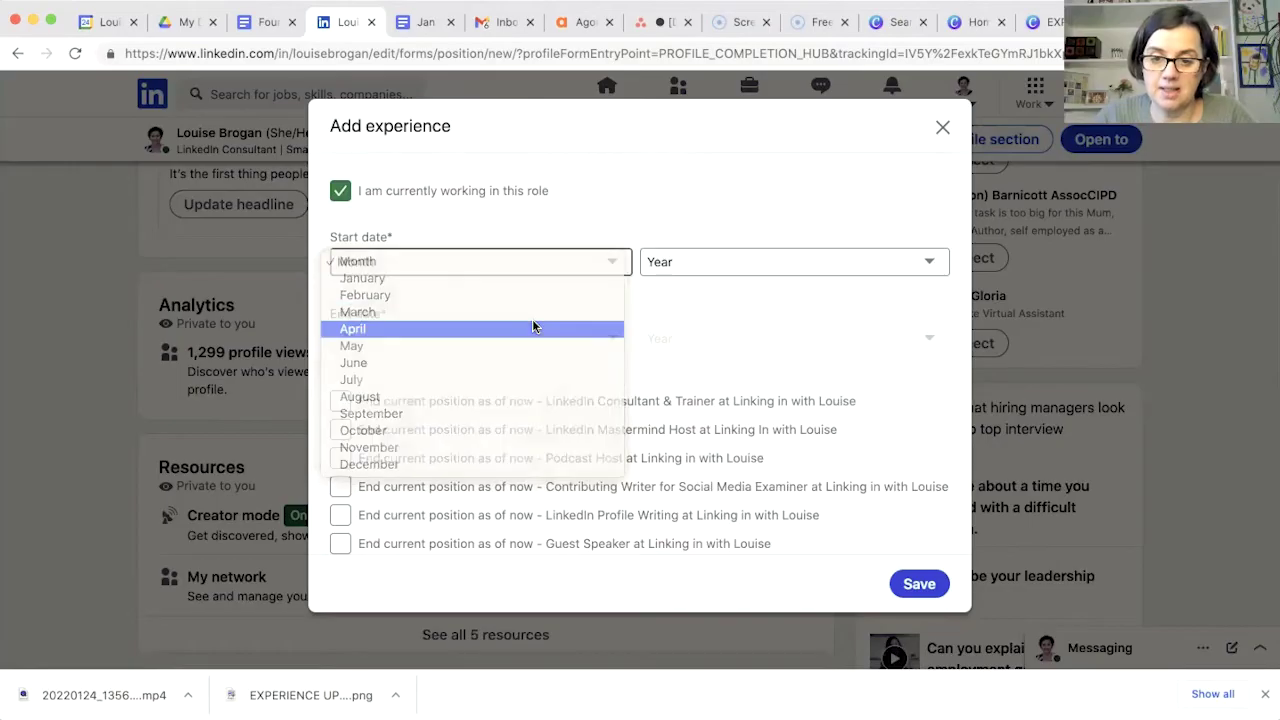
{"action": "left_click", "coordinate": [697, 260]}
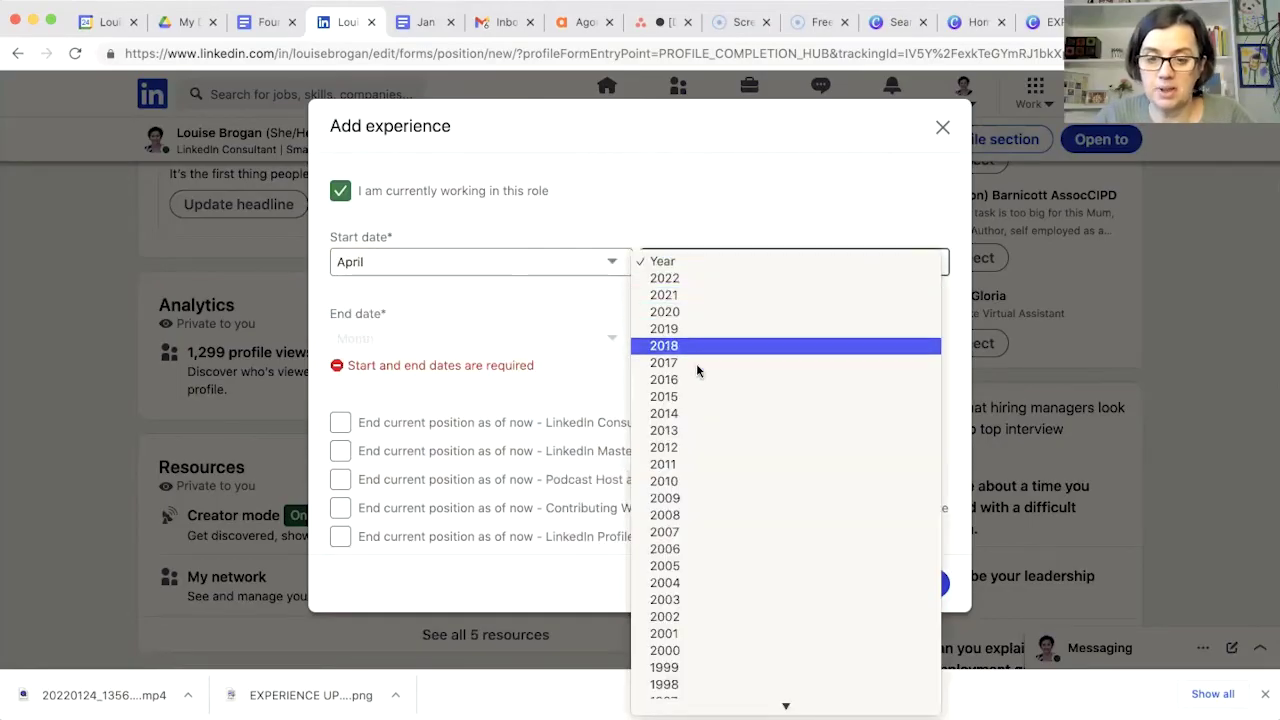
{"action": "left_click", "coordinate": [695, 430]}
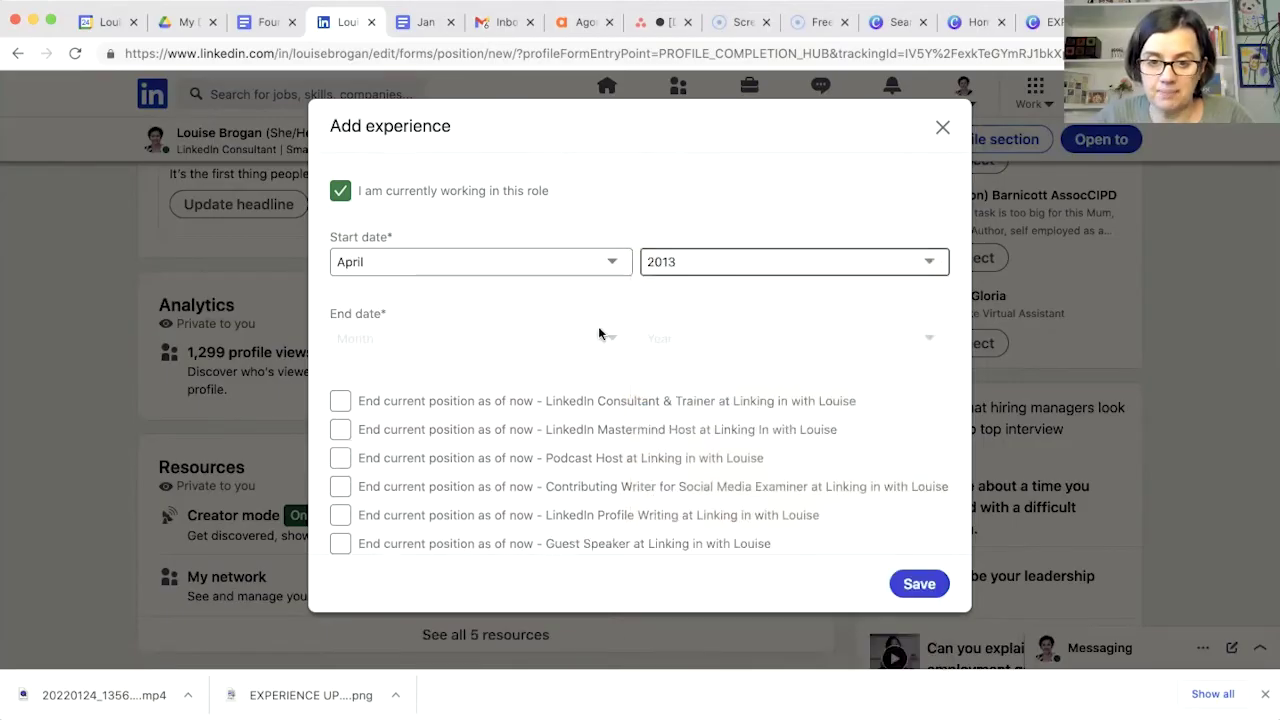
Enter the description 'Content creation for clients including posts, videos, articles and newsletters for LinkedIn.'
{"action": "scroll", "coordinate": [551, 329], "scroll_direction": "down", "scroll_amount": 1}
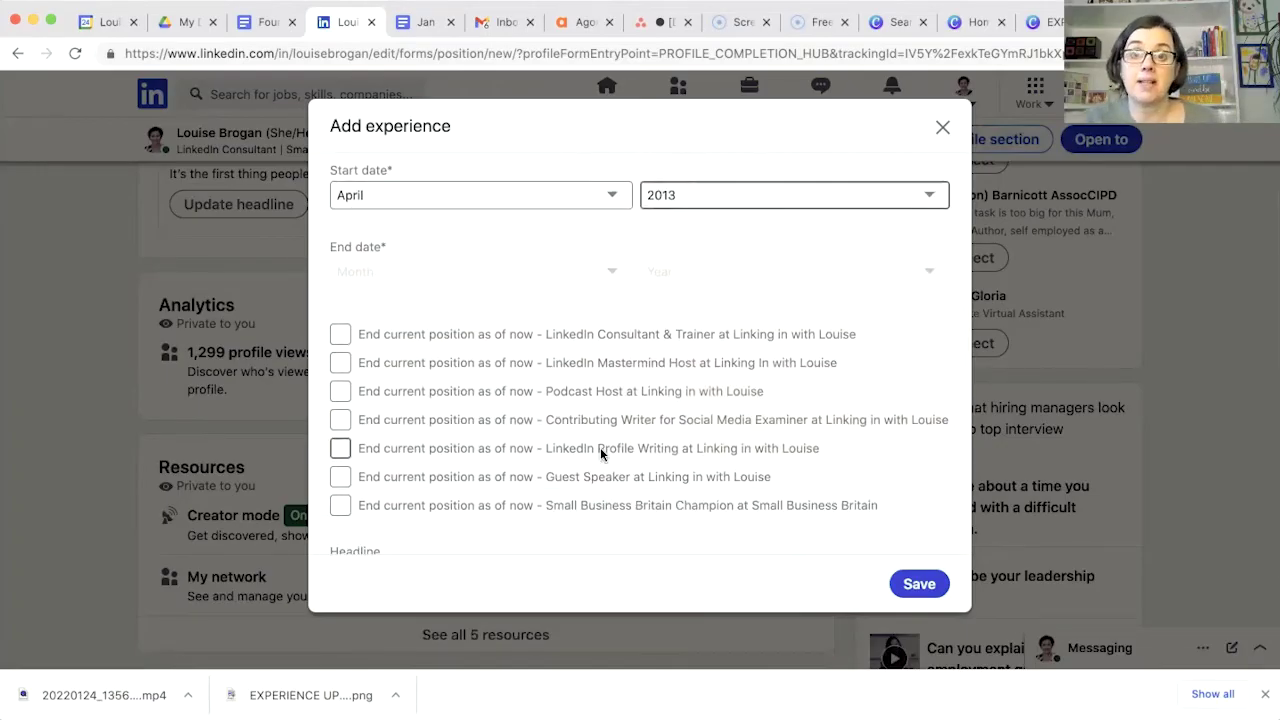
{"action": "scroll", "coordinate": [600, 447], "scroll_direction": "down", "scroll_amount": 4}
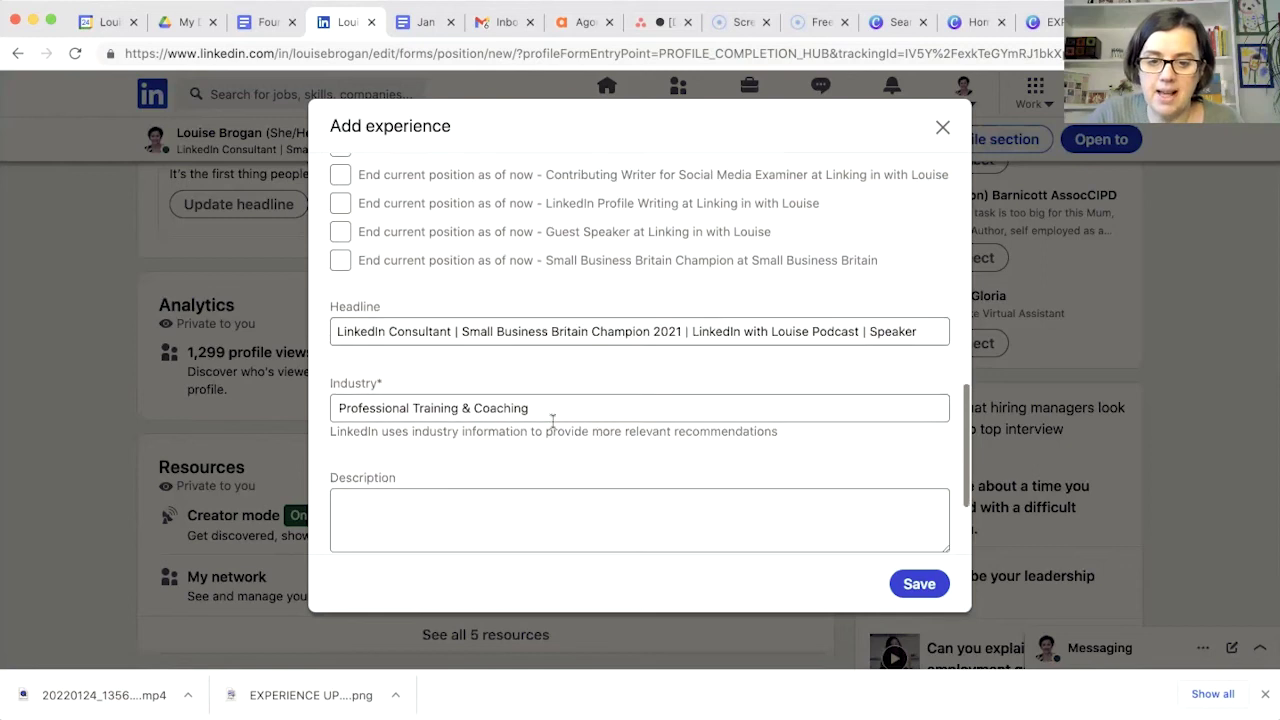
{"action": "left_click", "coordinate": [561, 531]}
{"action": "left_click", "coordinate": [612, 455]}
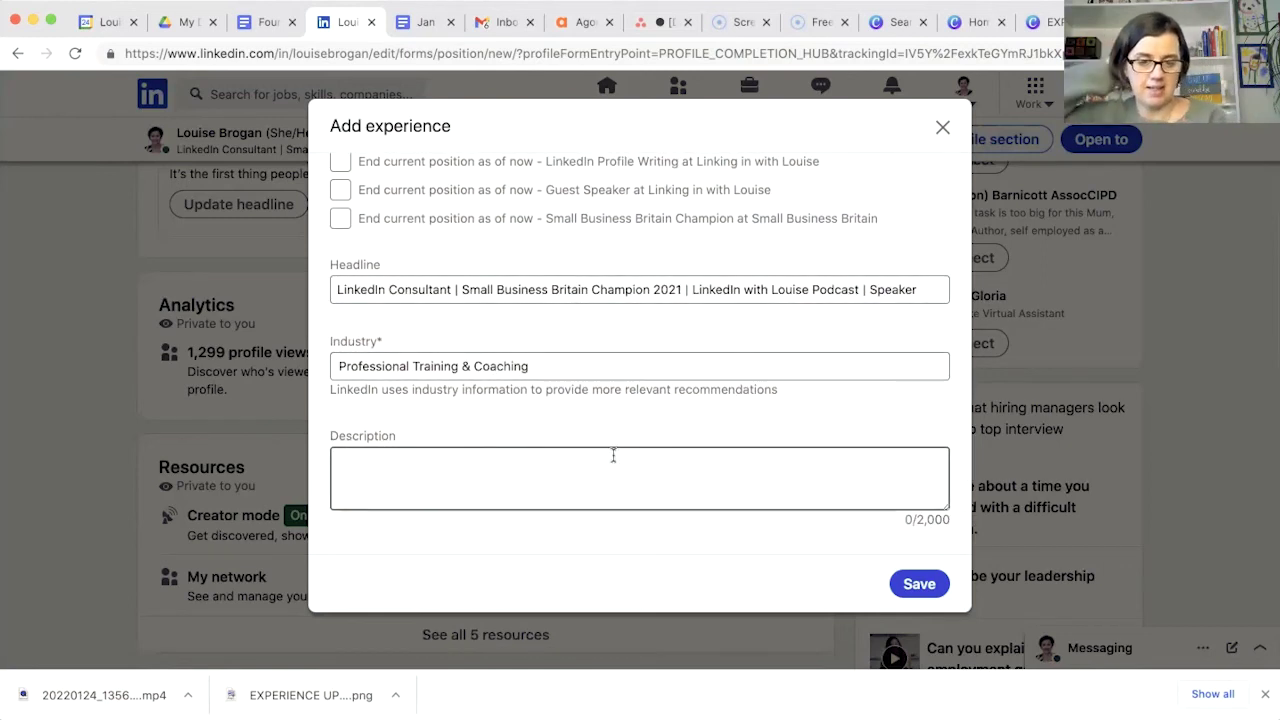
{"action": "type", "text": "C"}
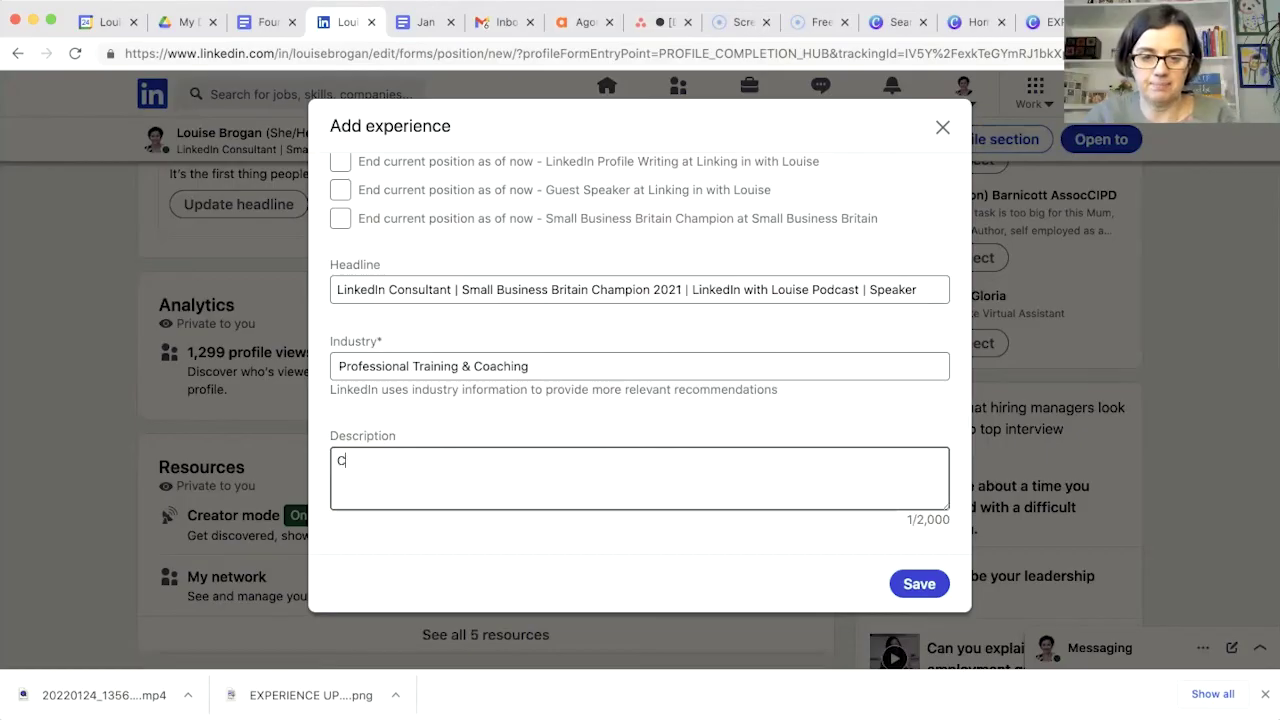
{"action": "type", "text": "ontent creati"}
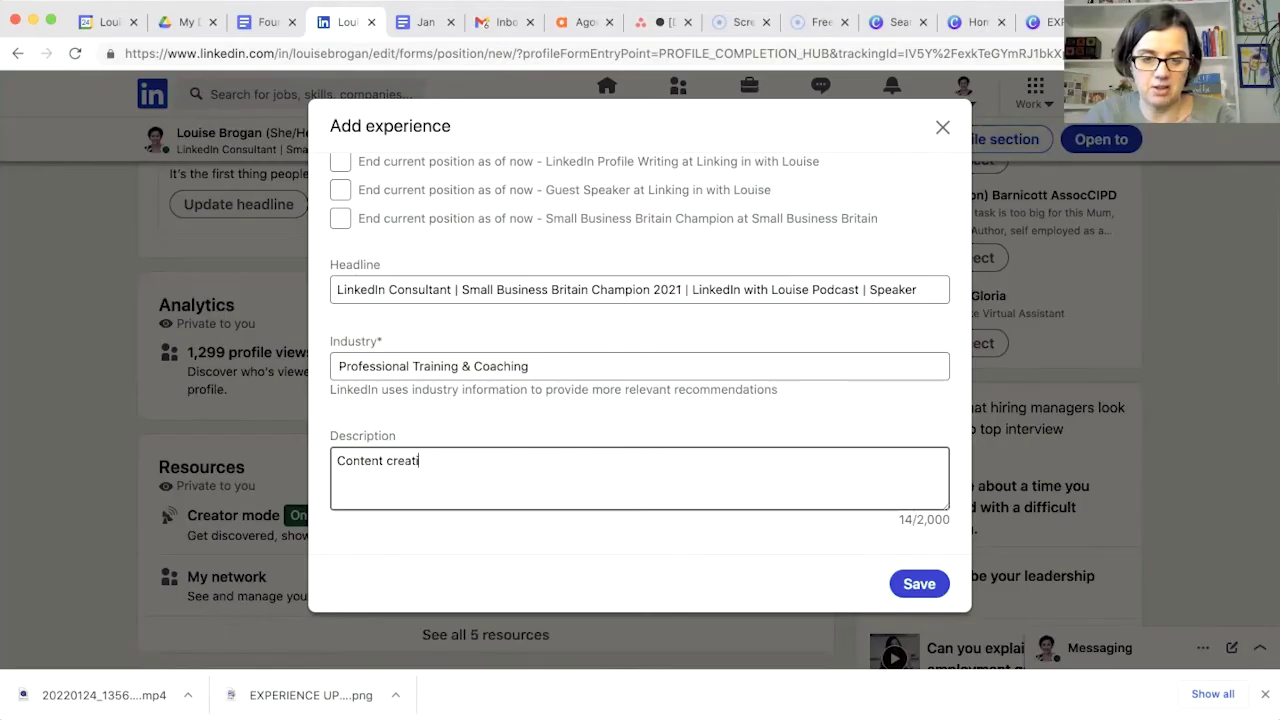
{"action": "type", "text": "on for clie"}
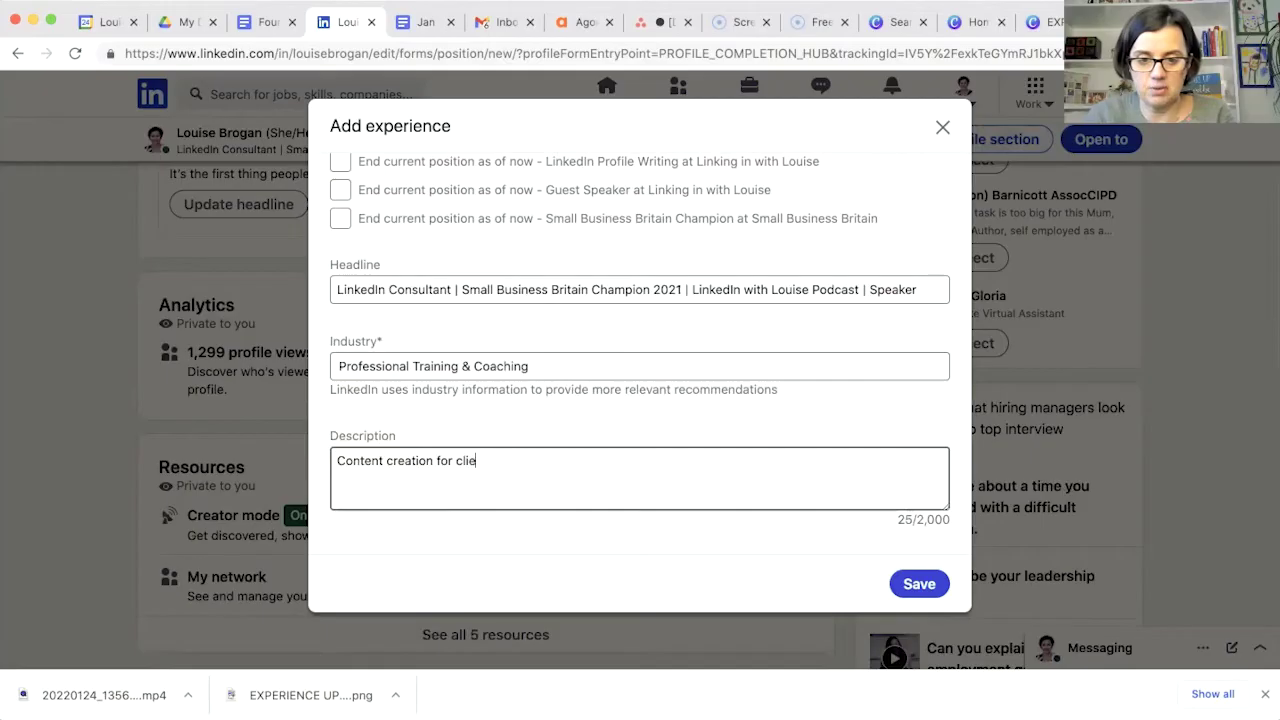
{"action": "type", "text": "nts including posts, v"}
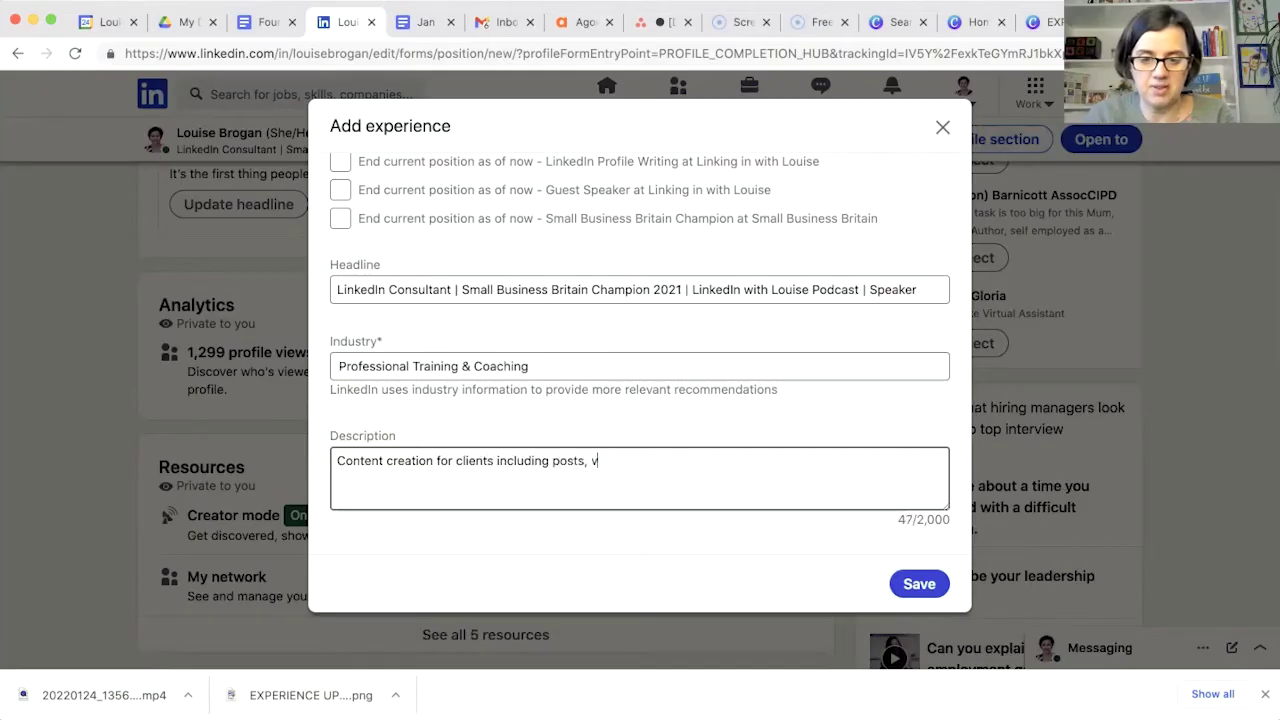
{"action": "type", "text": "ido"}
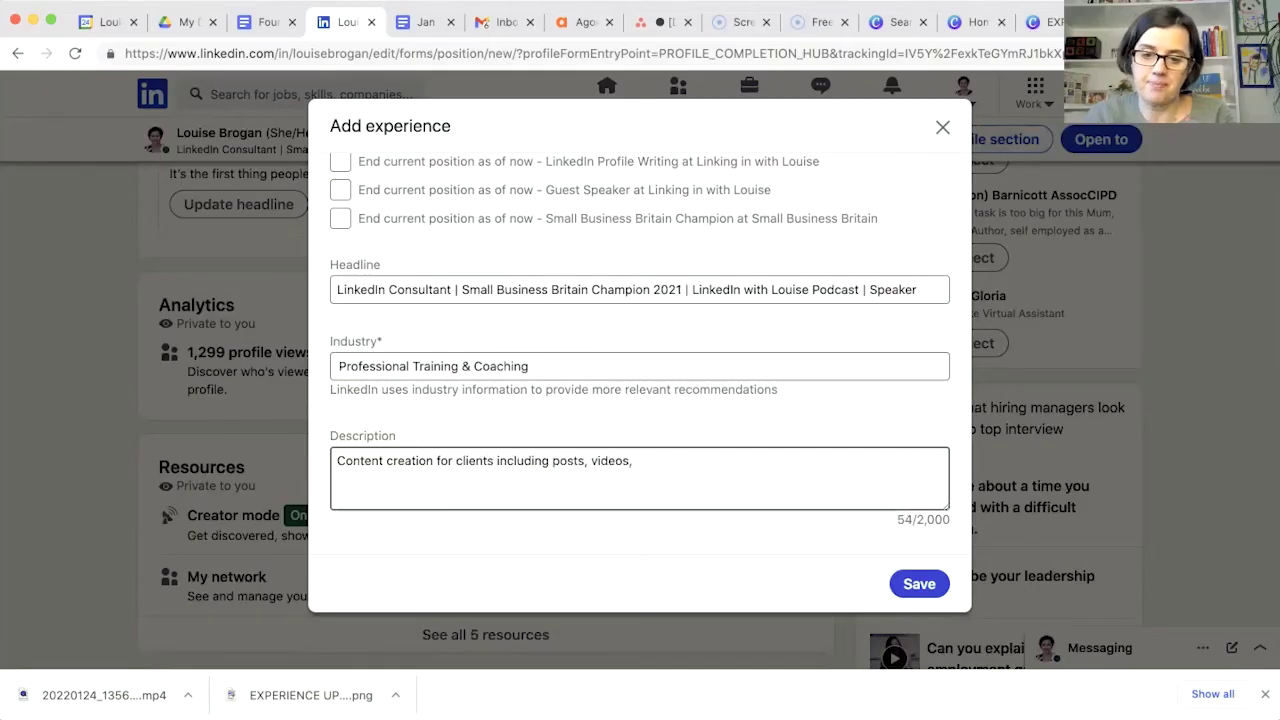
{"action": "type", "text": "os, articles and "}
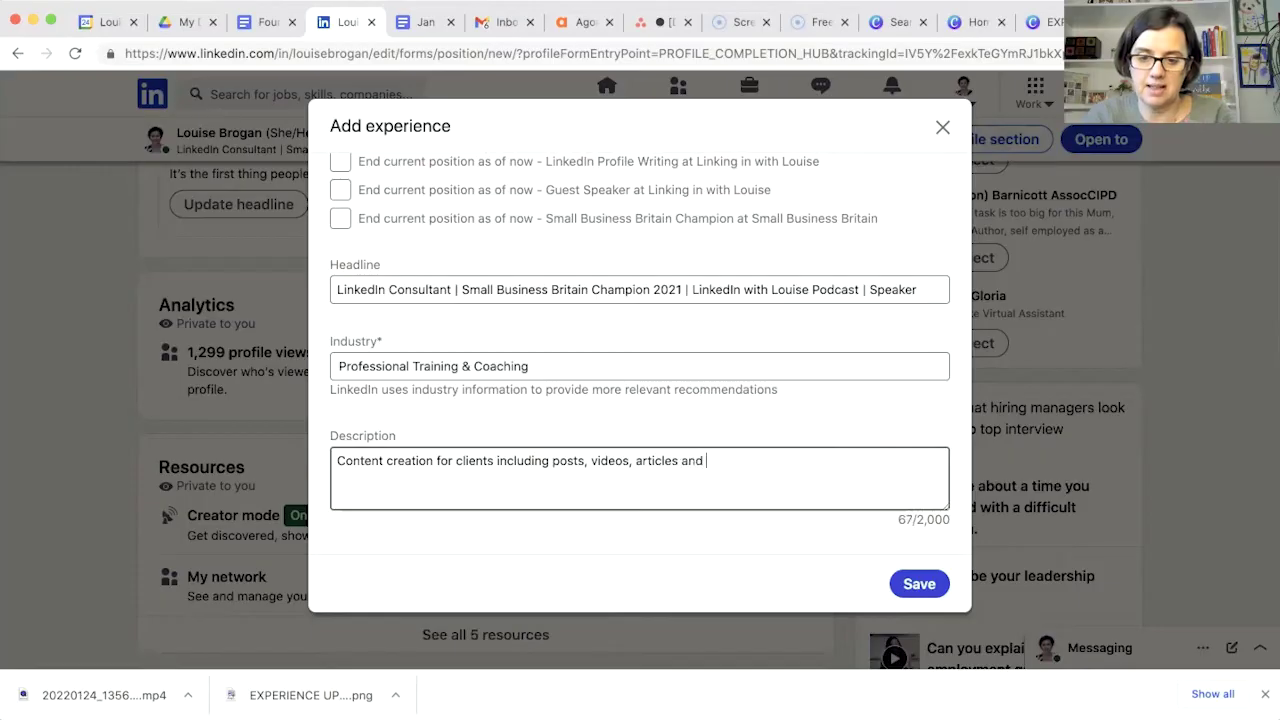
{"action": "type", "text": "newsletter"}
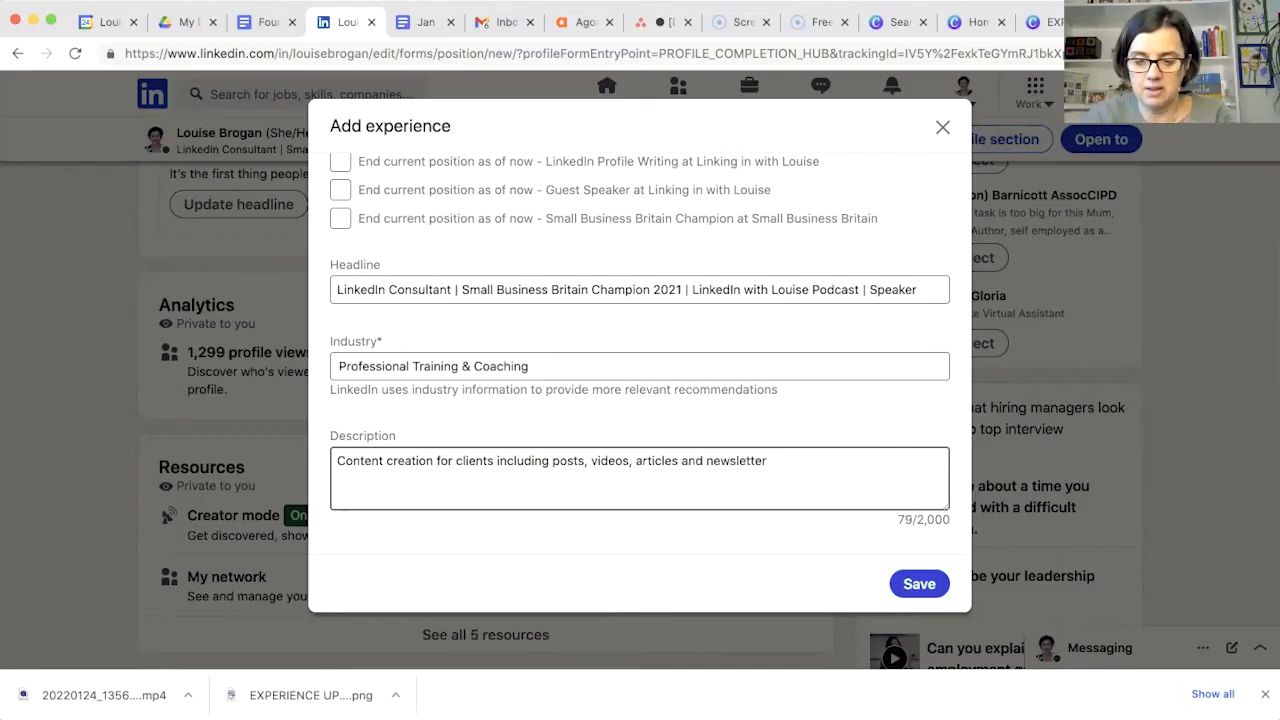
{"action": "type", "text": " sfor LinkedIn."}
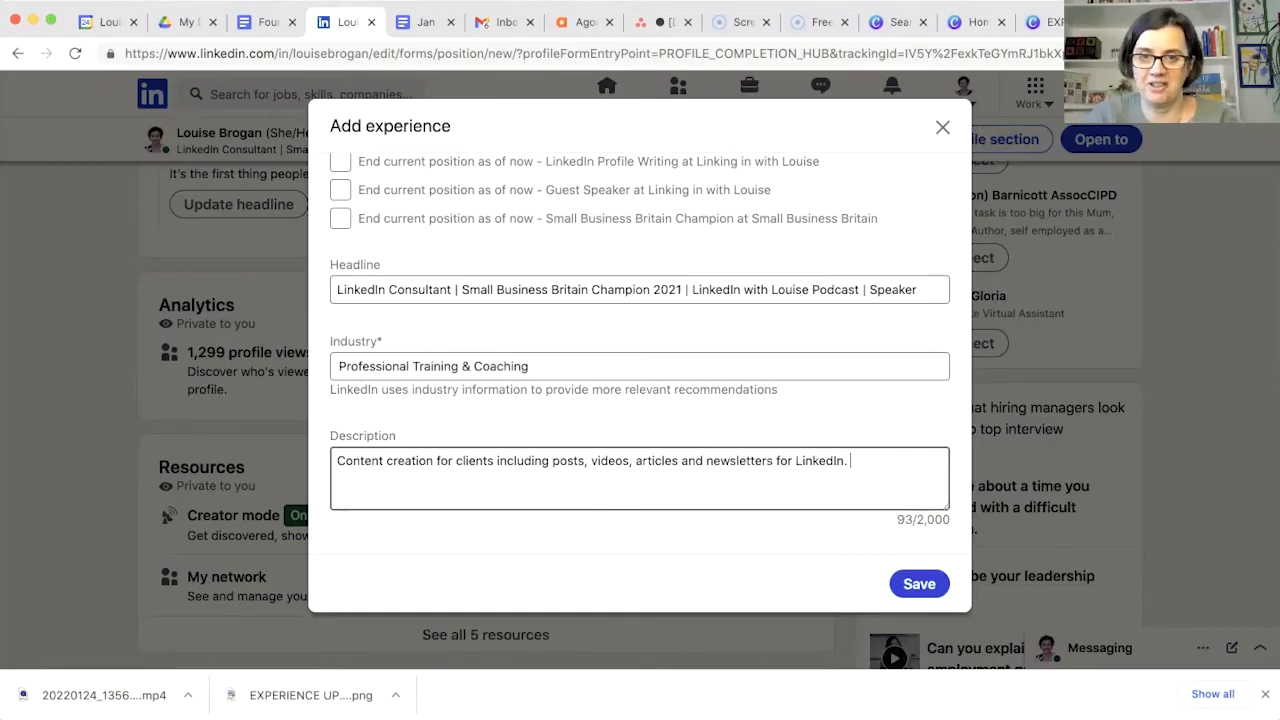
{"action": "scroll", "coordinate": [752, 538], "scroll_direction": "down", "scroll_amount": 2}
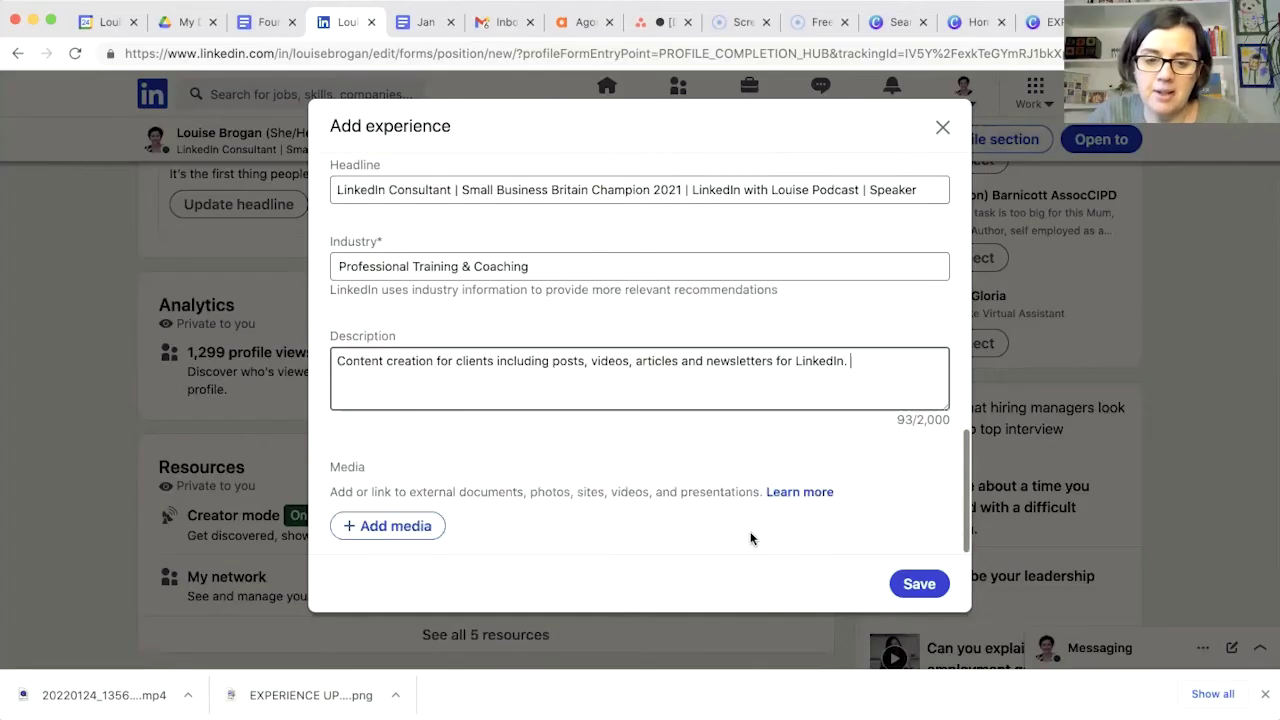
Add a link as media on the experience and load its preview
{"action": "left_click", "coordinate": [414, 532]}
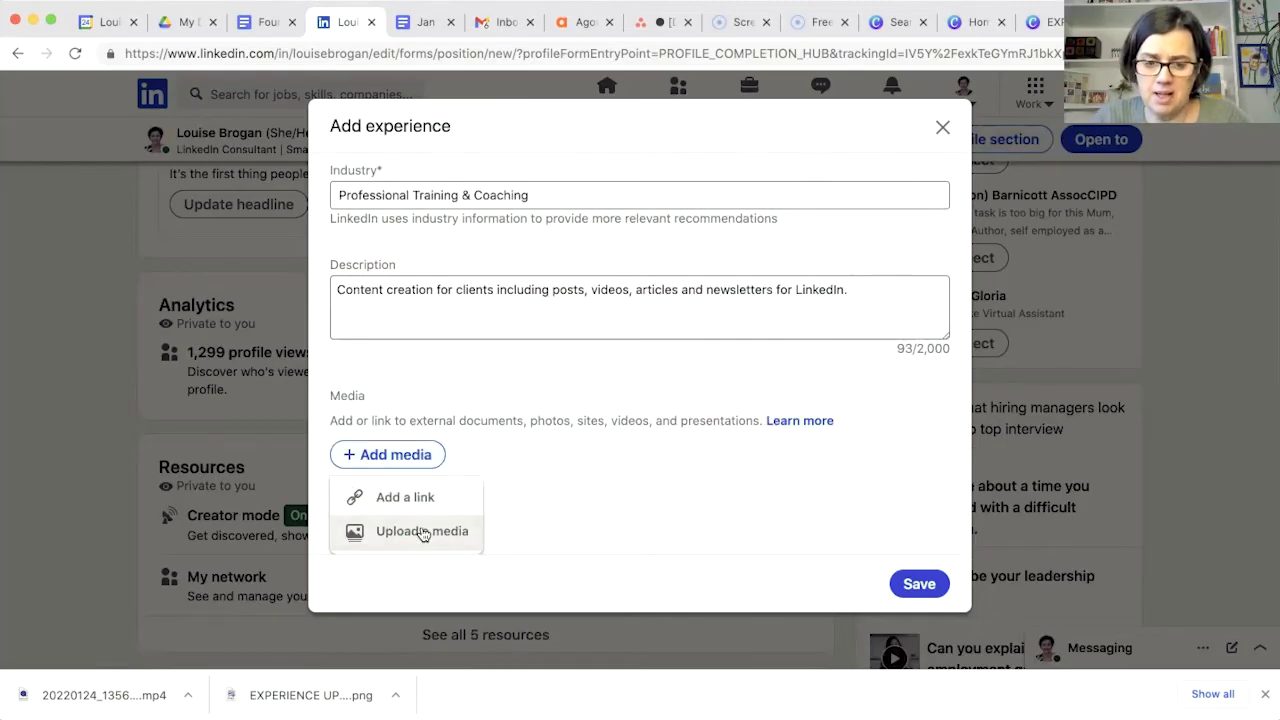
{"action": "left_click", "coordinate": [548, 372]}
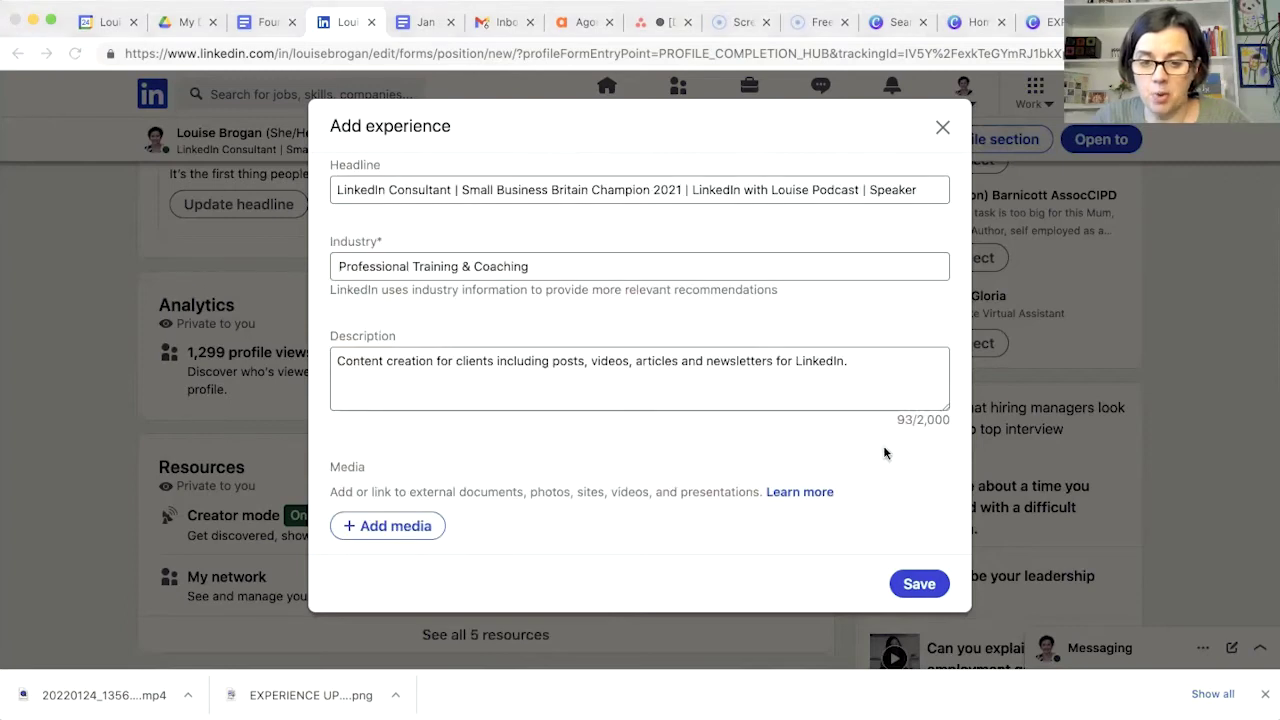
{"action": "left_click", "coordinate": [409, 527]}
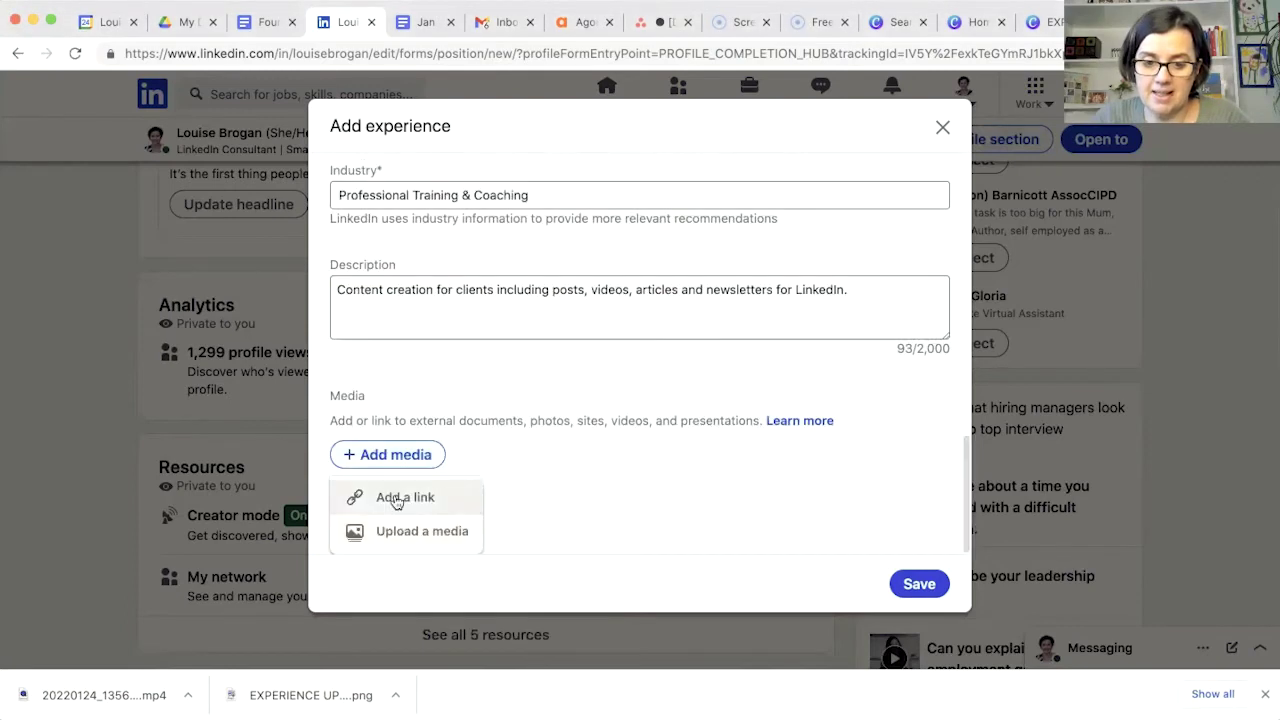
{"action": "left_click", "coordinate": [396, 500]}
{"action": "left_click", "coordinate": [620, 222]}
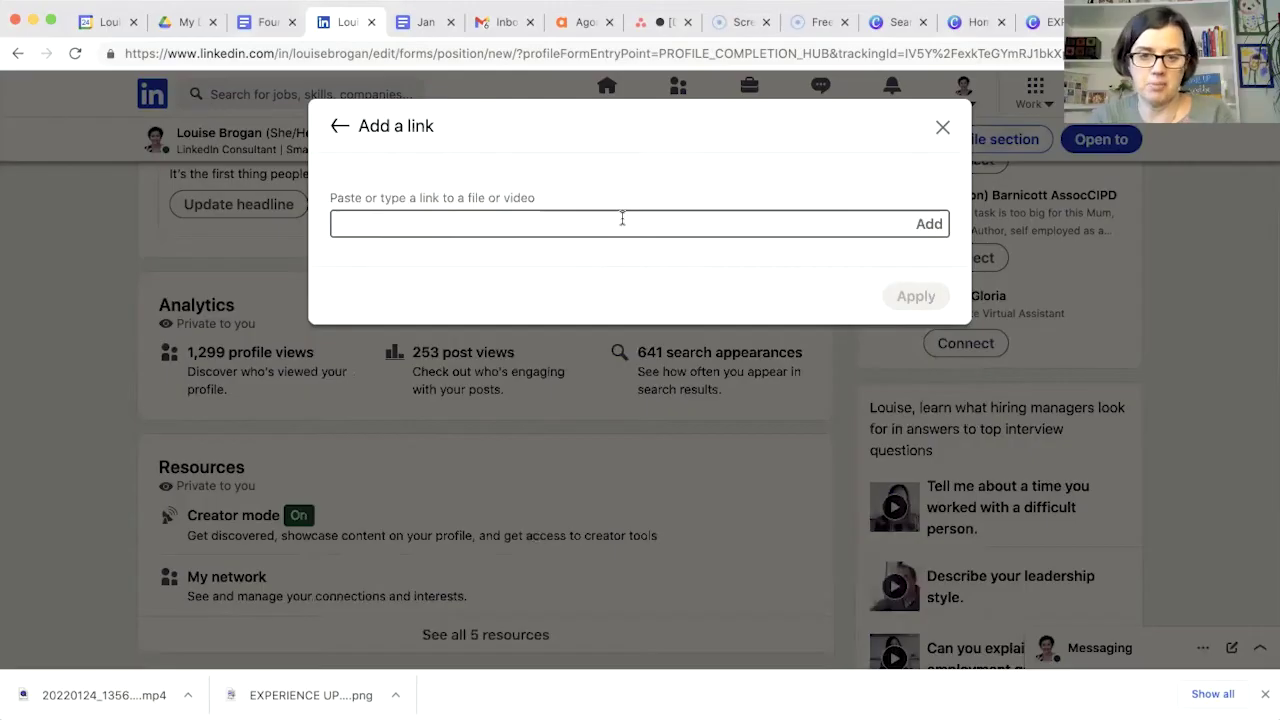
{"action": "type", "text": "h"}
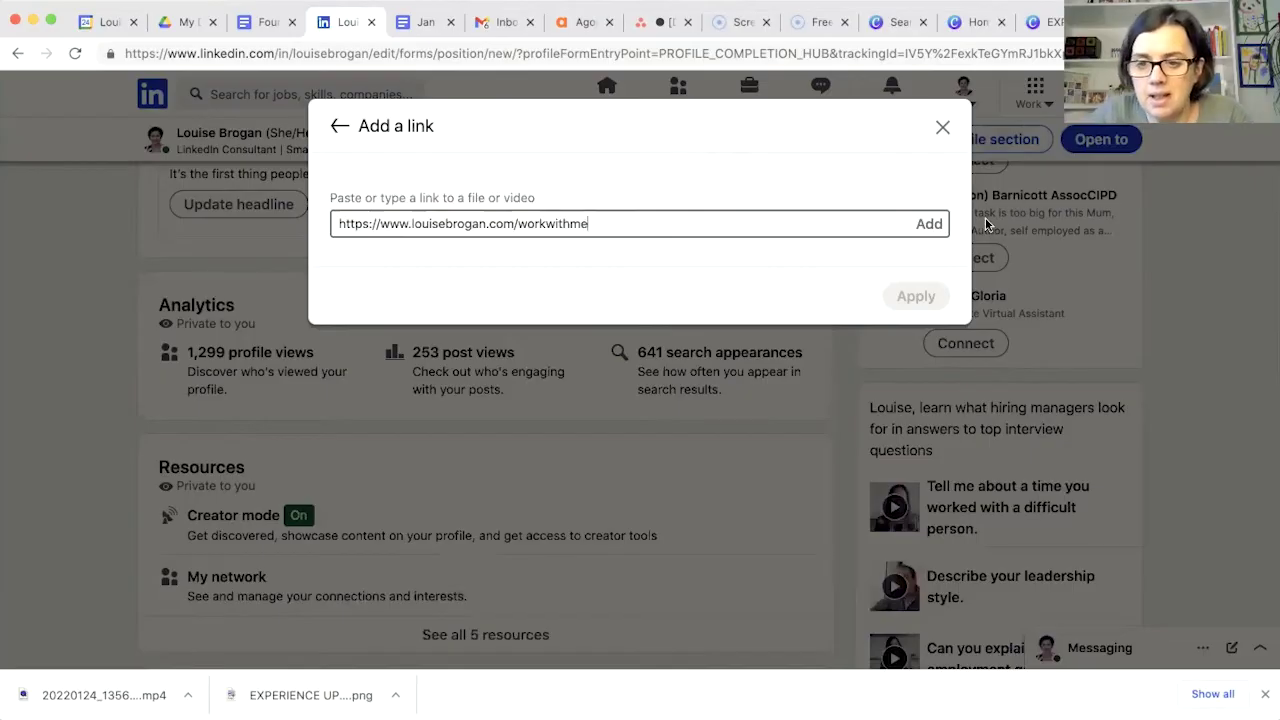
{"action": "left_click", "coordinate": [929, 224]}
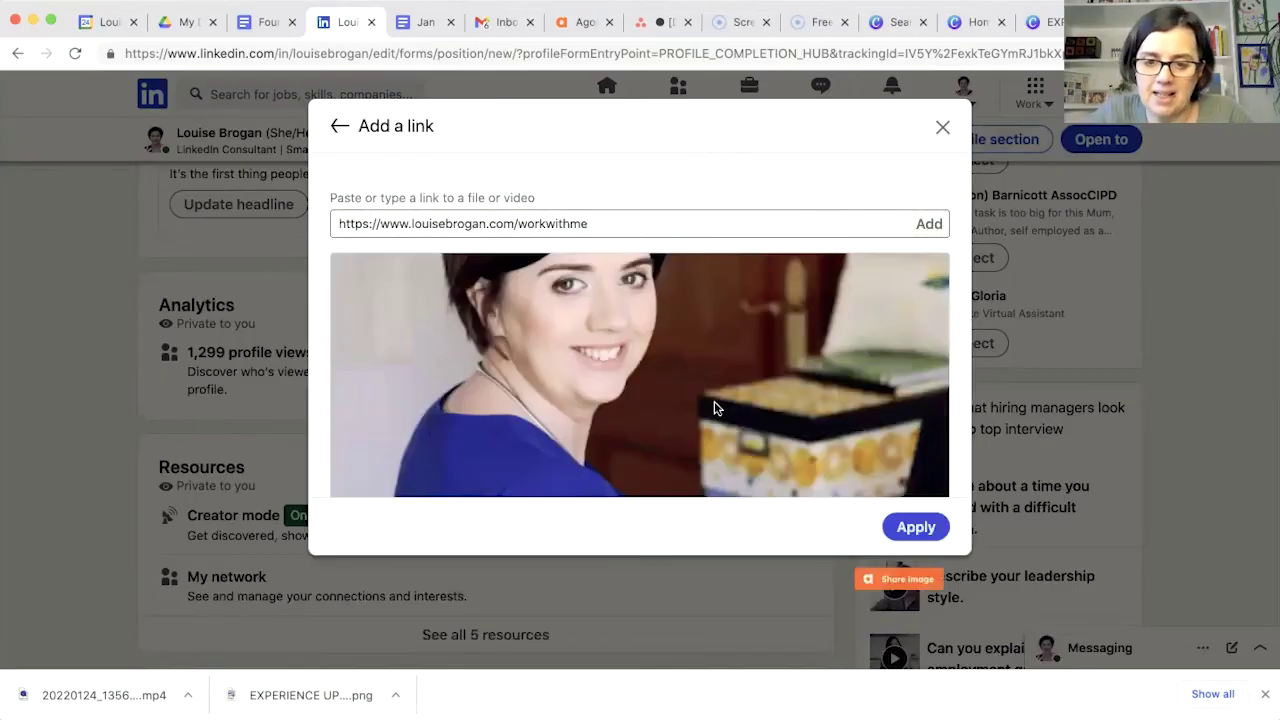
Retitle the link 'LinkedIn for Business' and apply it to the entry's media
{"action": "scroll", "coordinate": [714, 408], "scroll_direction": "down", "scroll_amount": 5}
{"action": "left_click", "coordinate": [700, 340]}
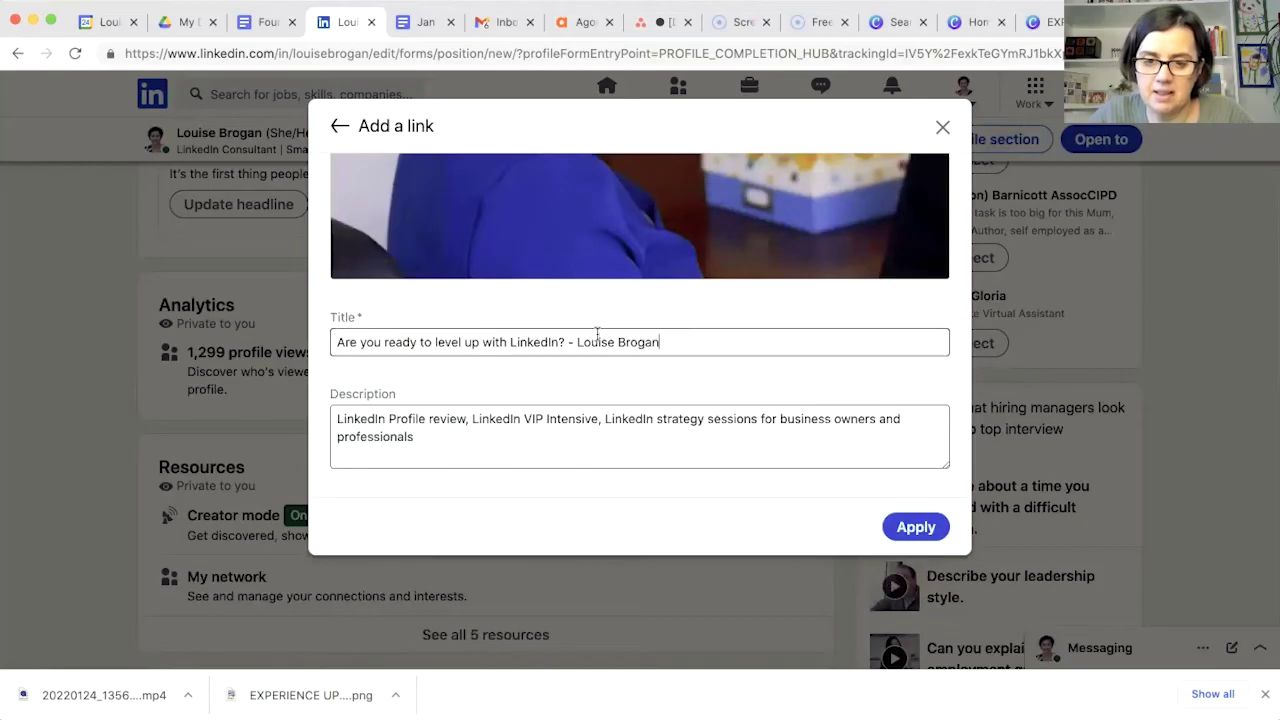
{"action": "key", "text": "super+a"}
{"action": "type", "text": "L"}
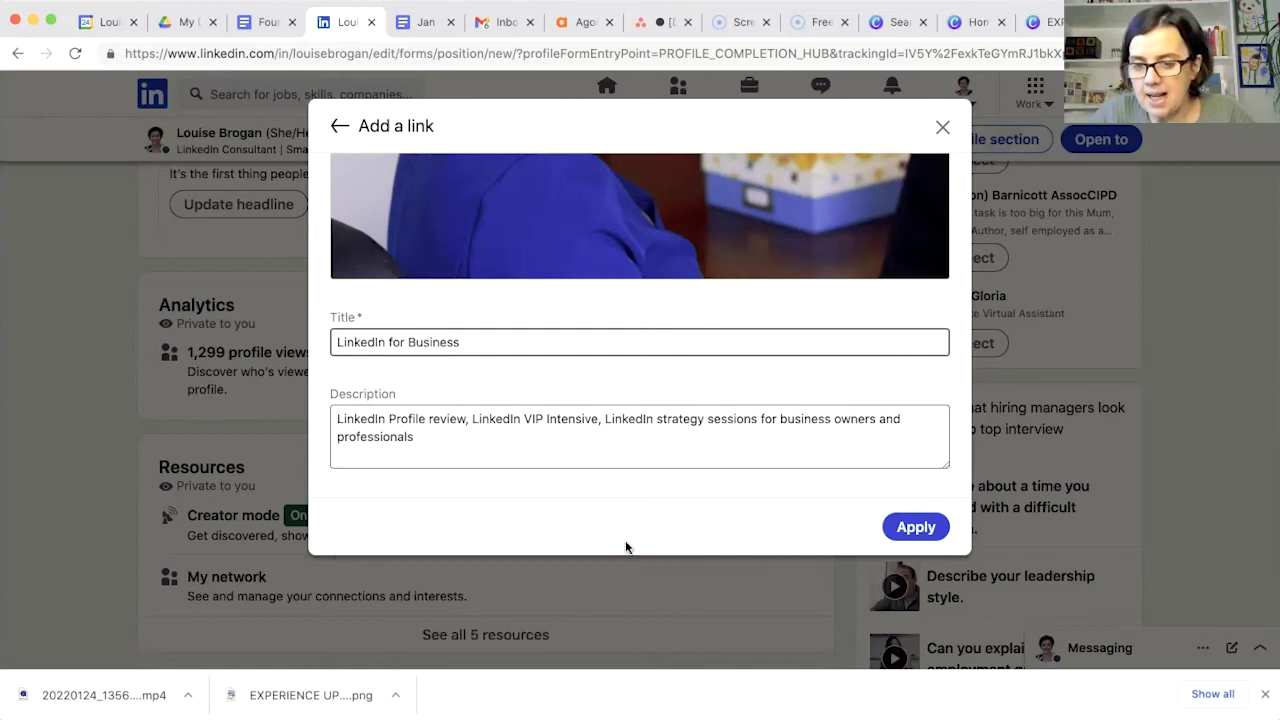
{"action": "left_click", "coordinate": [915, 527]}
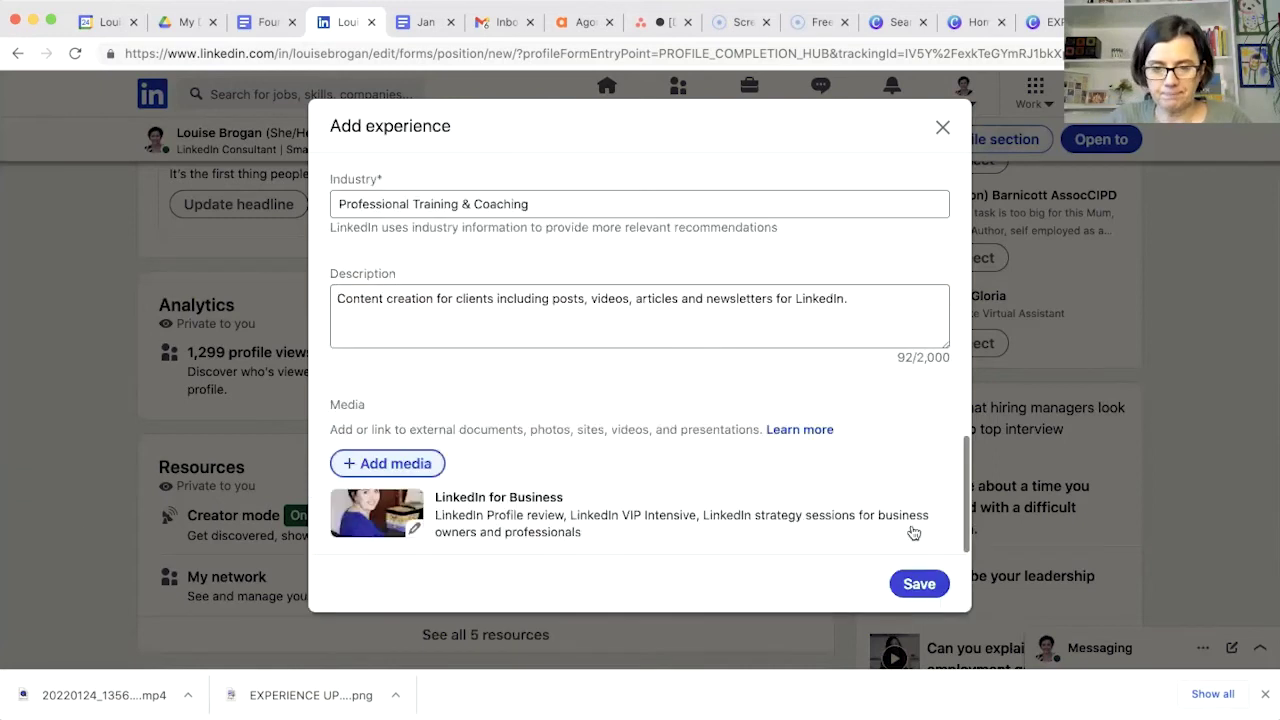
Save the Senior Content Writer entry and confirm it appears under Experience with its LinkedIn for Business link
{"action": "left_click", "coordinate": [914, 594]}
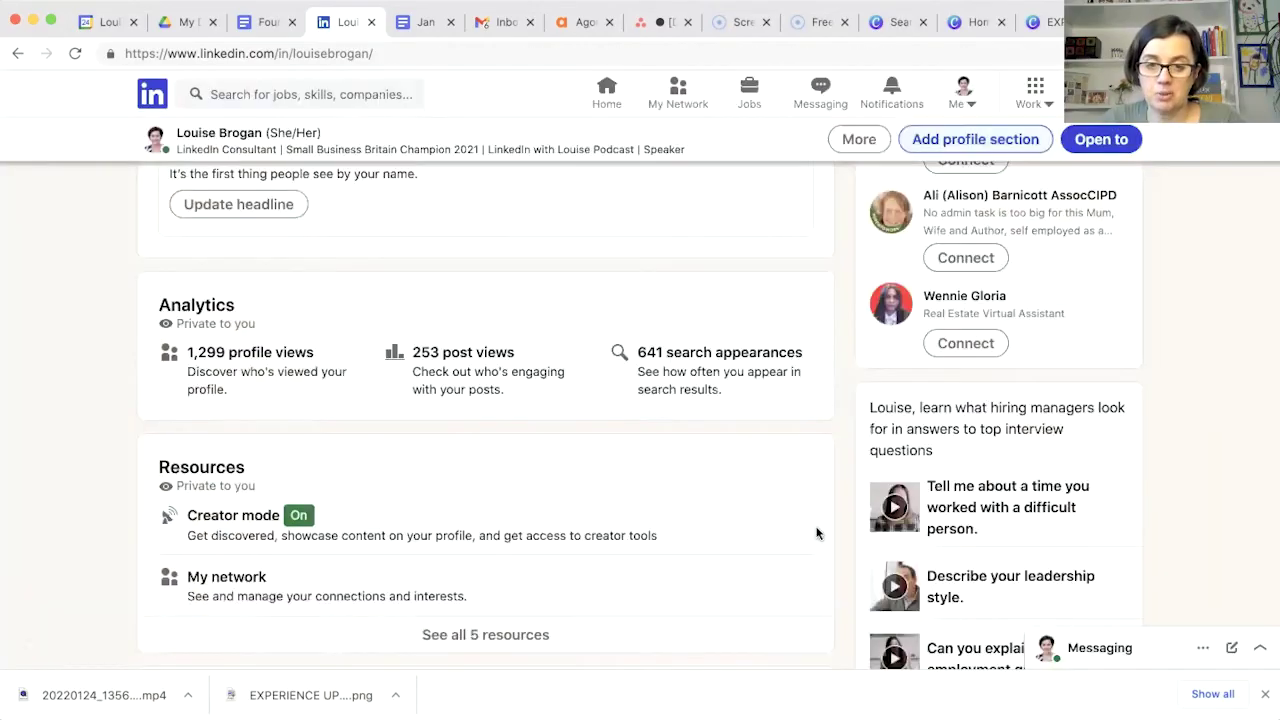
{"action": "scroll", "coordinate": [561, 485], "scroll_direction": "down", "scroll_amount": 10}
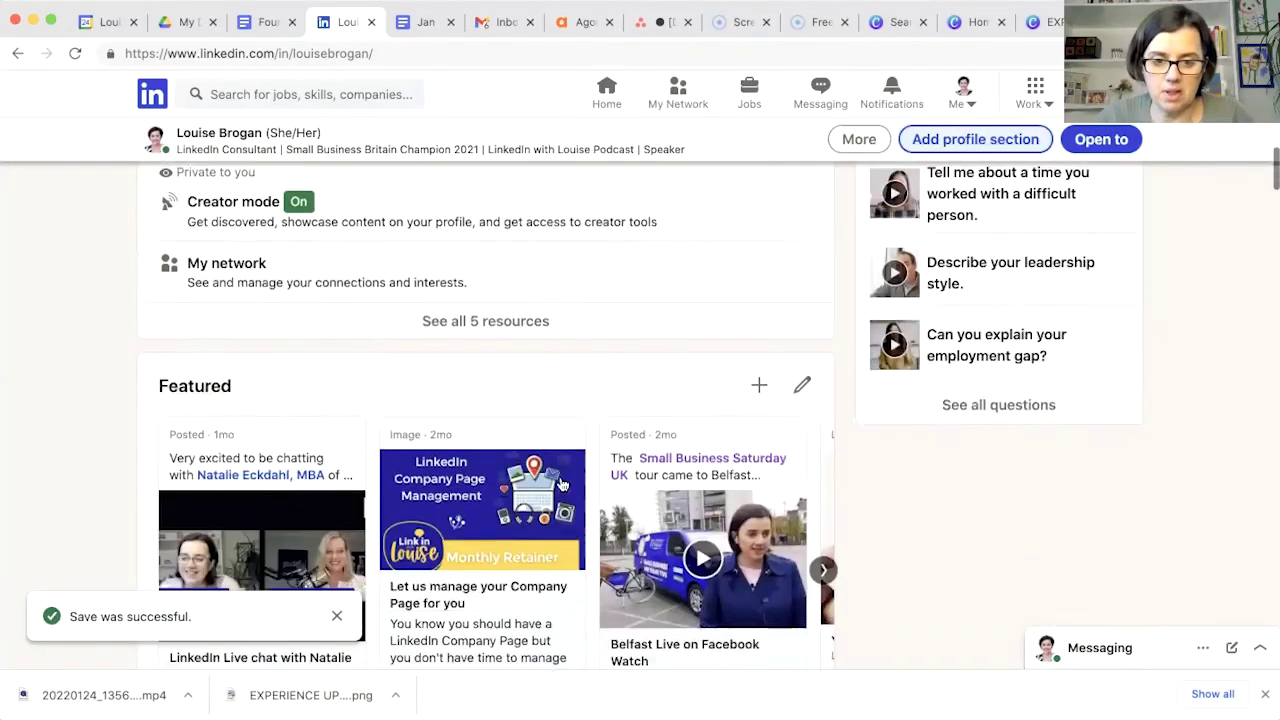
{"action": "scroll", "coordinate": [563, 485], "scroll_direction": "down", "scroll_amount": 8}
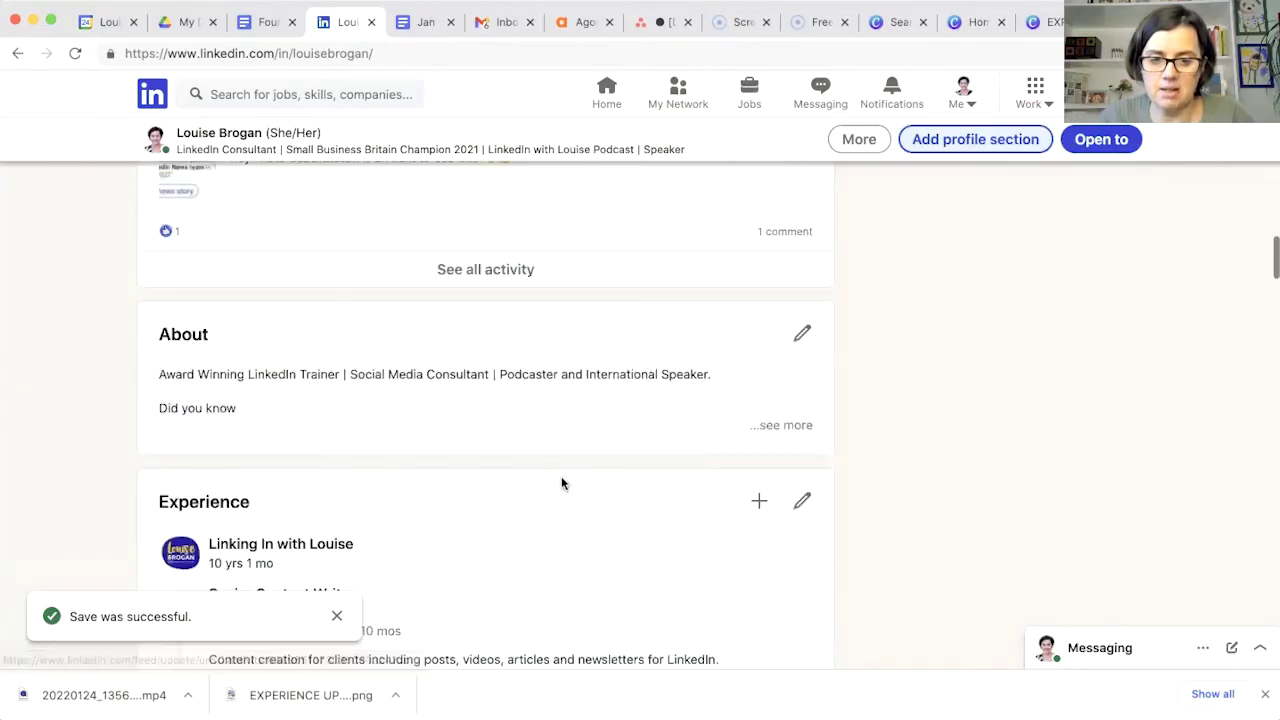
{"action": "scroll", "coordinate": [561, 484], "scroll_direction": "down", "scroll_amount": 1}
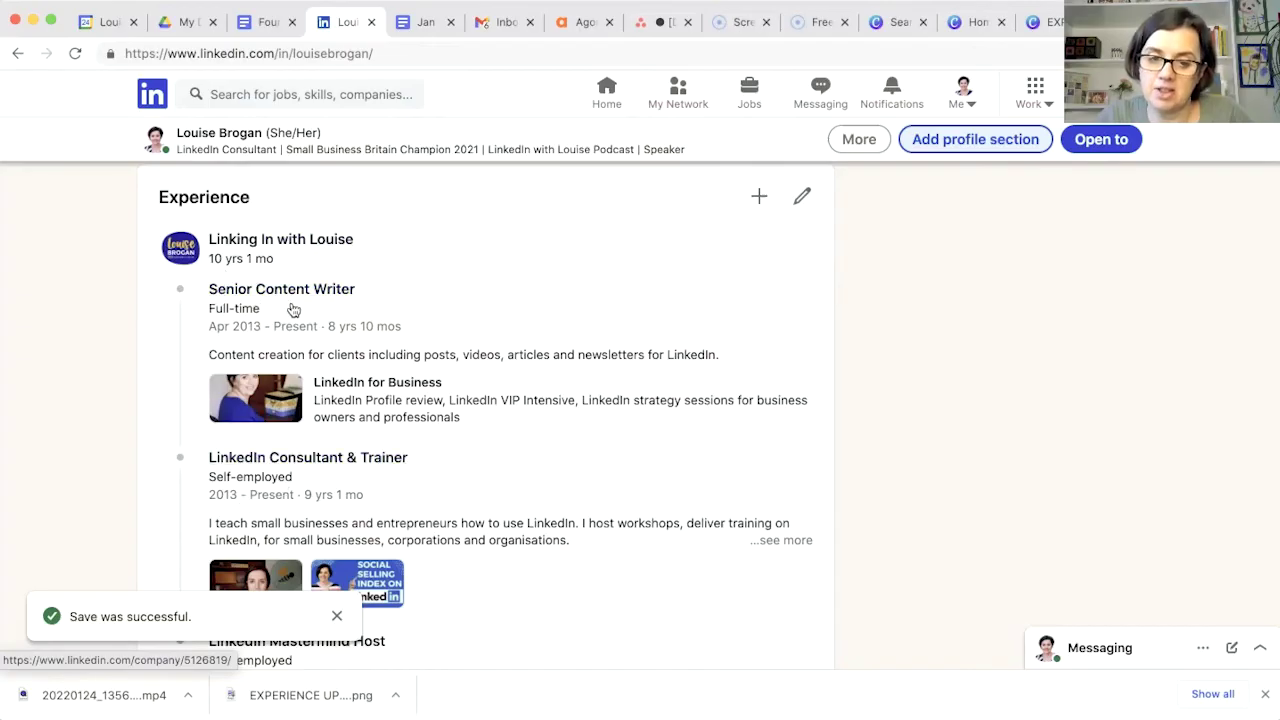
{"action": "scroll", "coordinate": [508, 293], "scroll_direction": "down", "scroll_amount": 3}
{"action": "scroll", "coordinate": [508, 293], "scroll_direction": "down", "scroll_amount": 3}
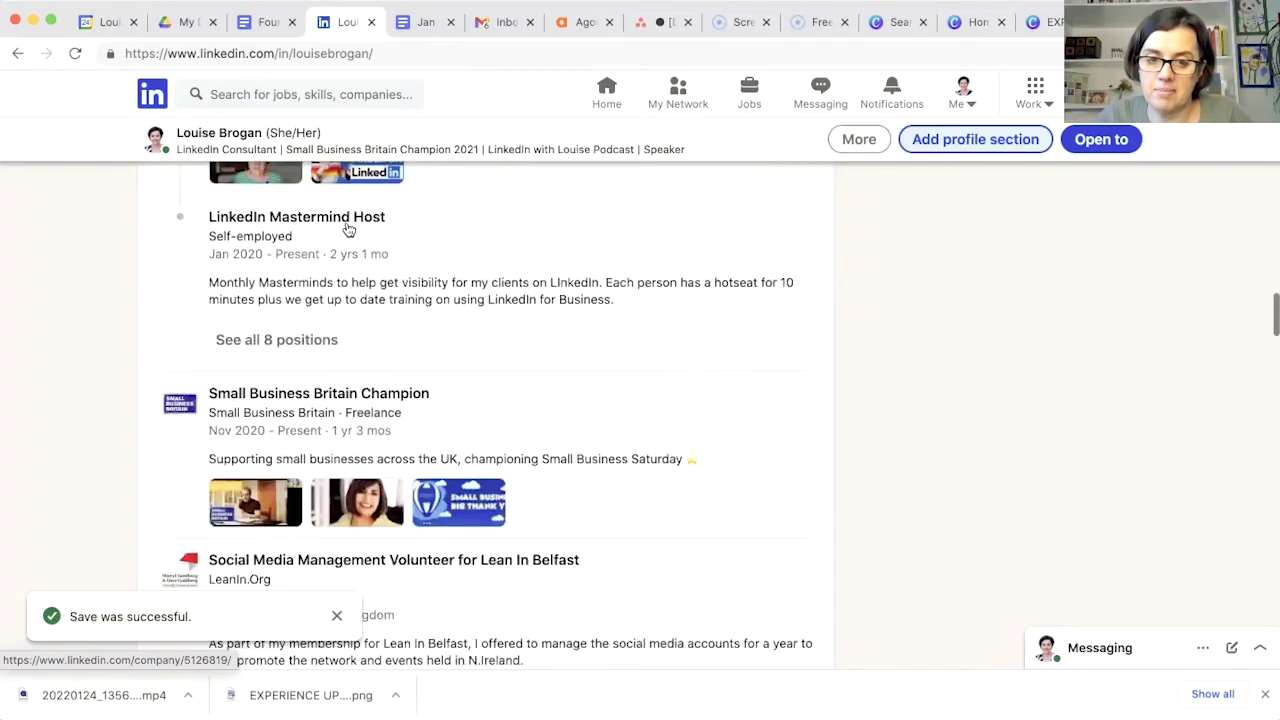
{"action": "scroll", "coordinate": [494, 369], "scroll_direction": "up", "scroll_amount": 3}
{"action": "scroll", "coordinate": [502, 358], "scroll_direction": "up", "scroll_amount": 4}
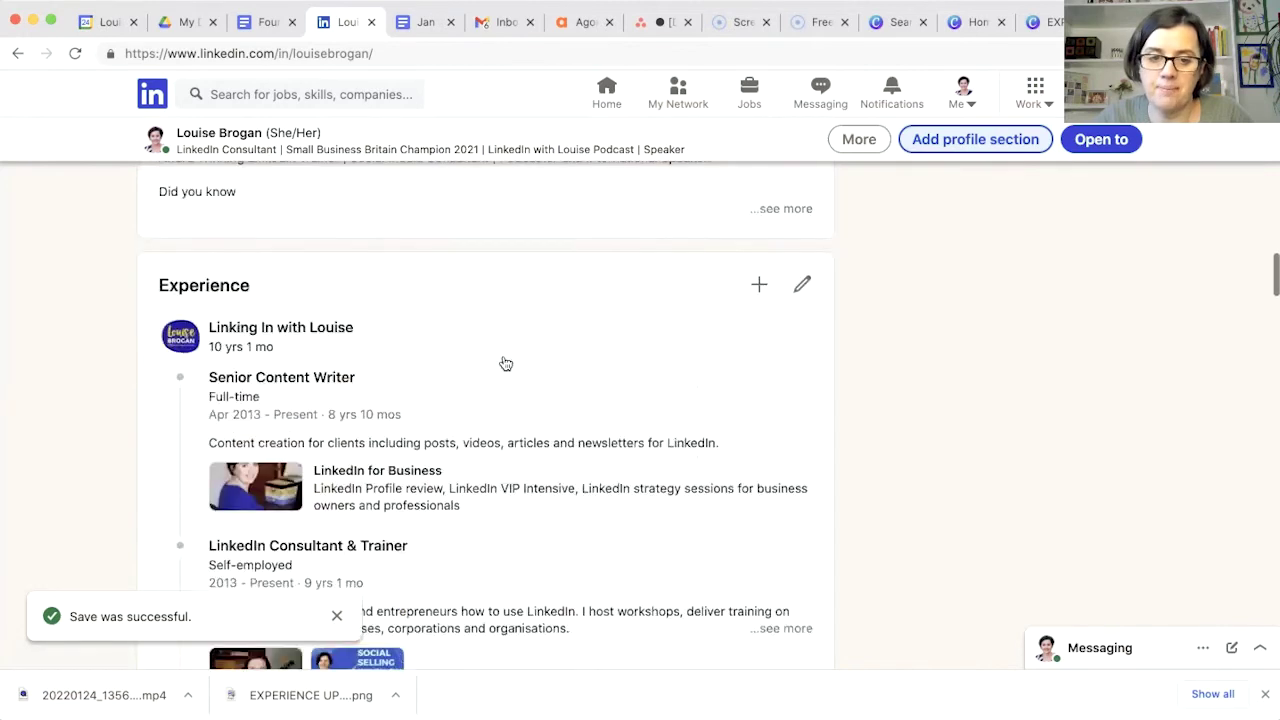
{"action": "scroll", "coordinate": [503, 363], "scroll_direction": "down", "scroll_amount": 2}
{"action": "scroll", "coordinate": [505, 363], "scroll_direction": "up", "scroll_amount": 1}
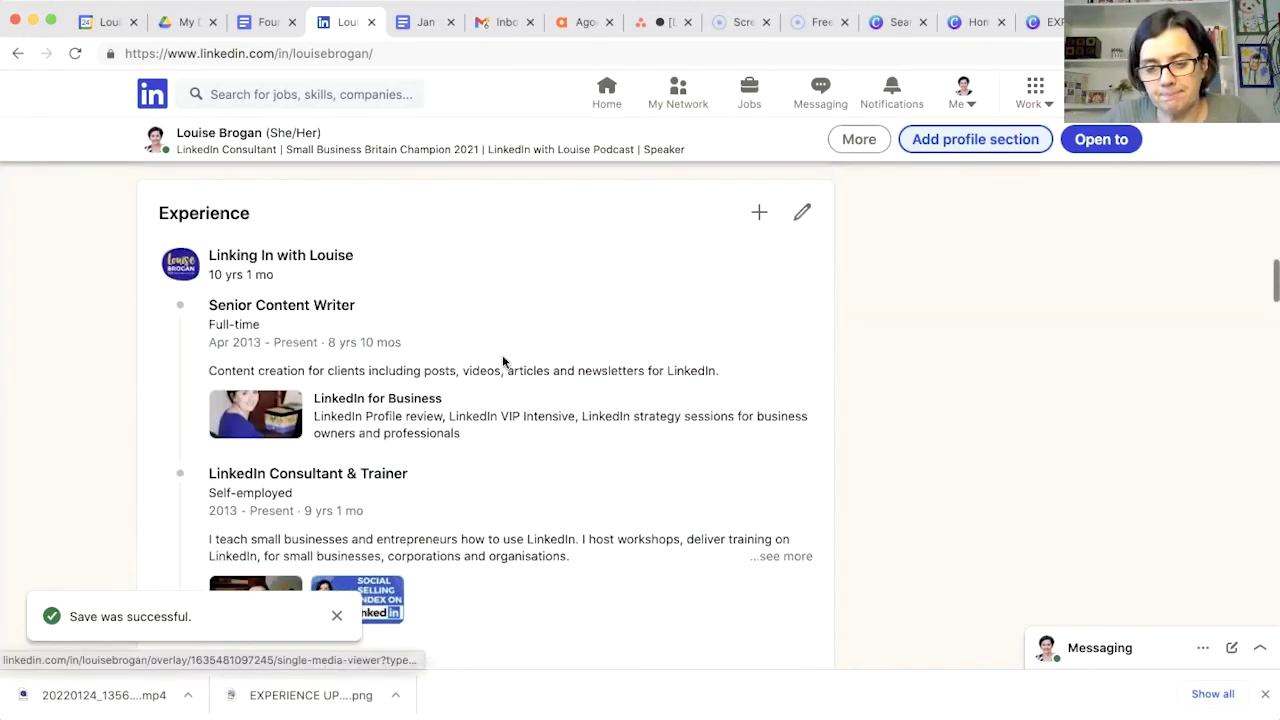
In the Experience reorder view, drag Senior Content Writer below Podcast Host
{"action": "left_click", "coordinate": [802, 216]}
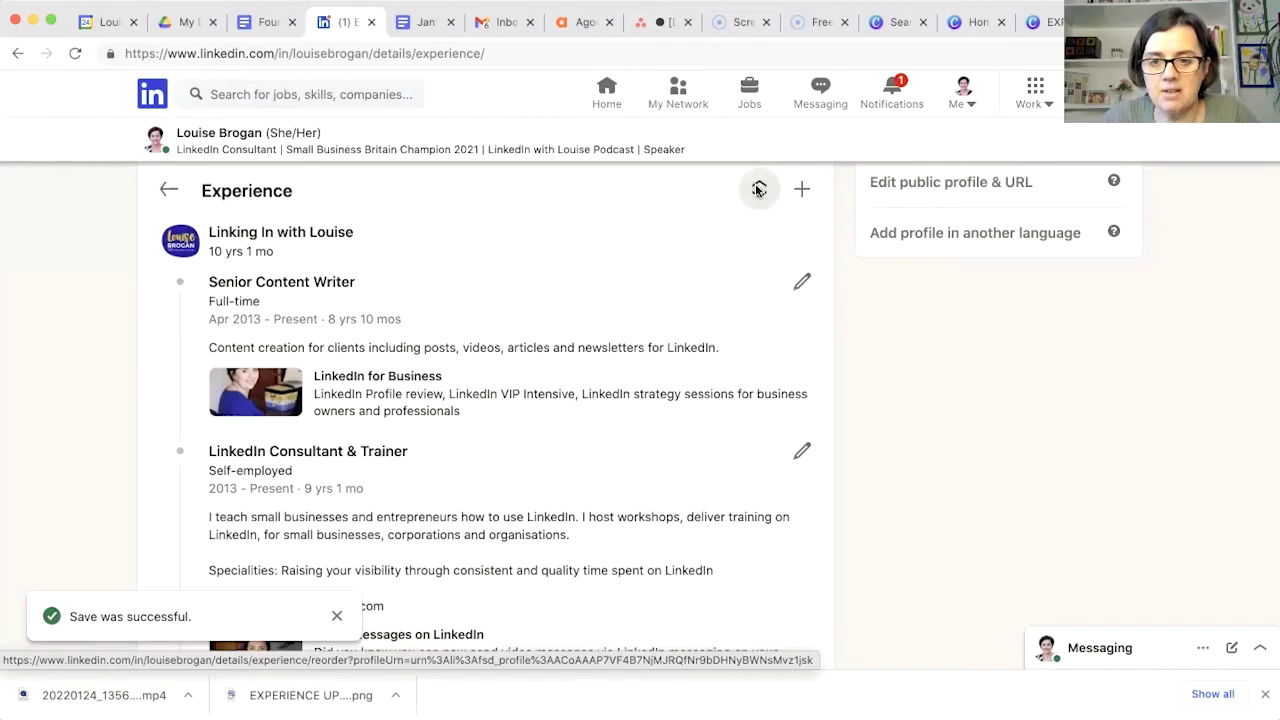
{"action": "left_click", "coordinate": [758, 189]}
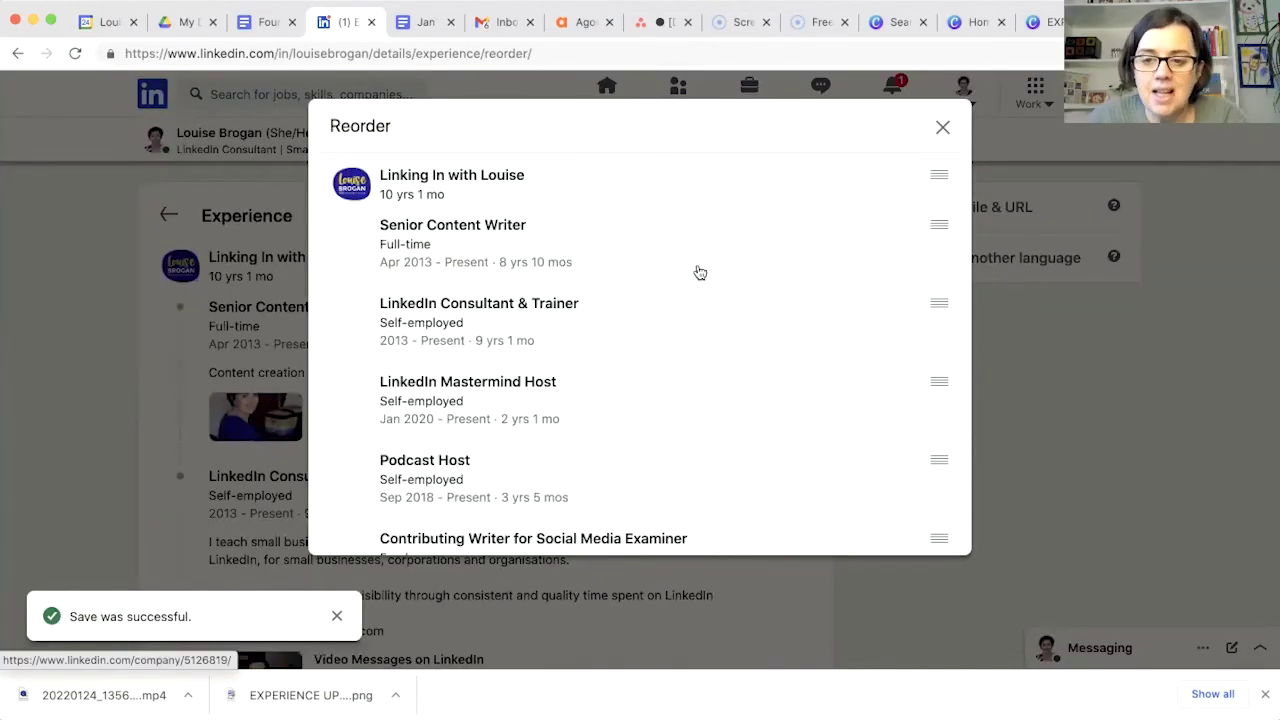
{"action": "left_click_drag", "start_coordinate": [939, 227], "coordinate": [931, 457]}
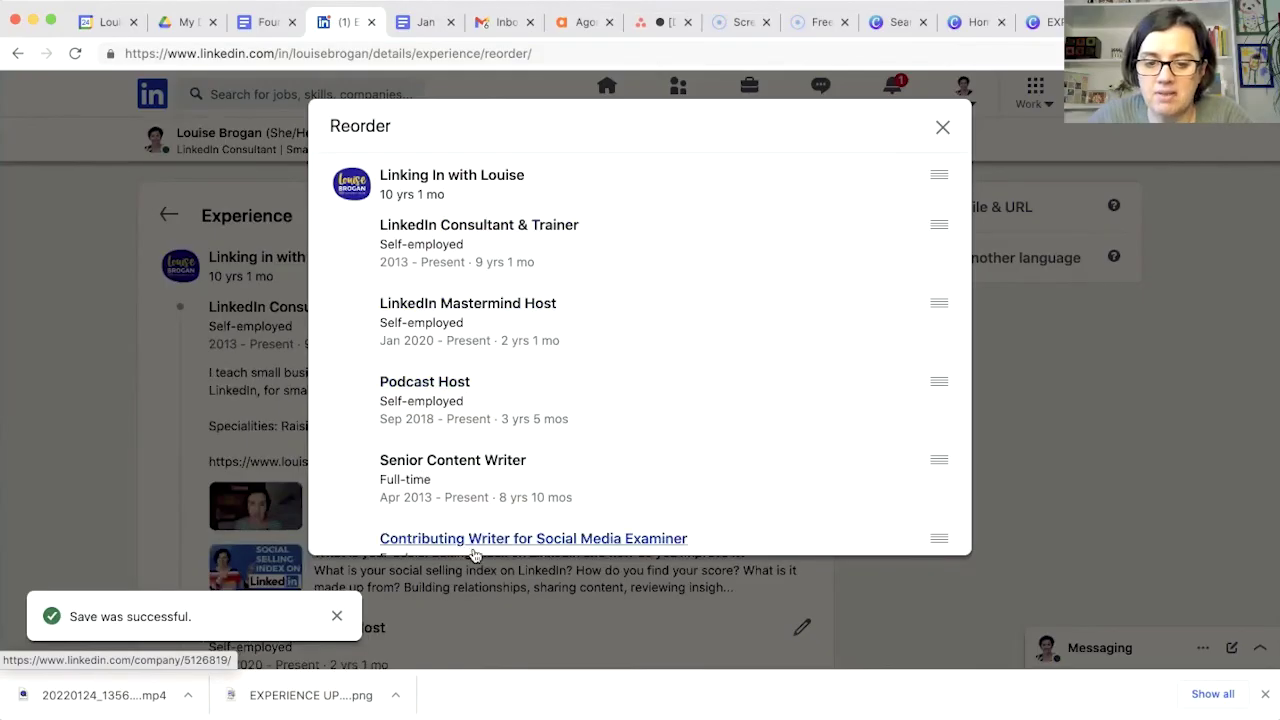
{"action": "scroll", "coordinate": [614, 478], "scroll_direction": "down", "scroll_amount": 3}
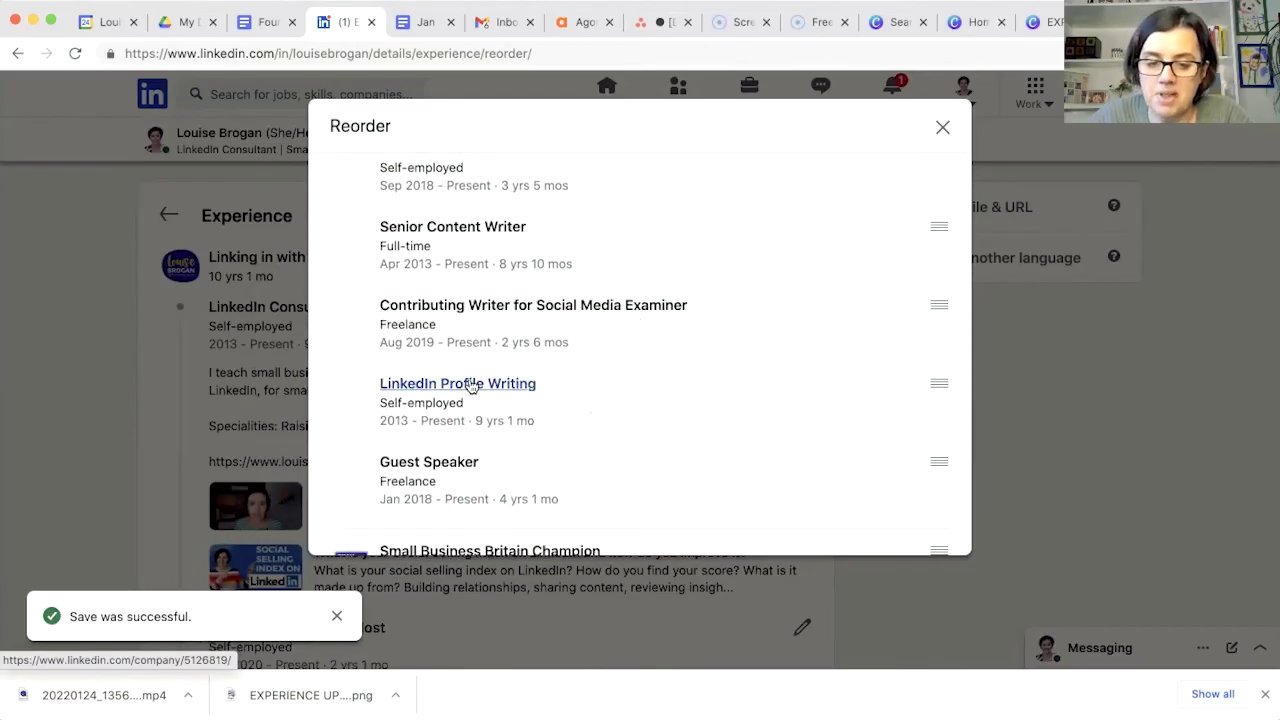
{"action": "scroll", "coordinate": [472, 385], "scroll_direction": "down", "scroll_amount": 1}
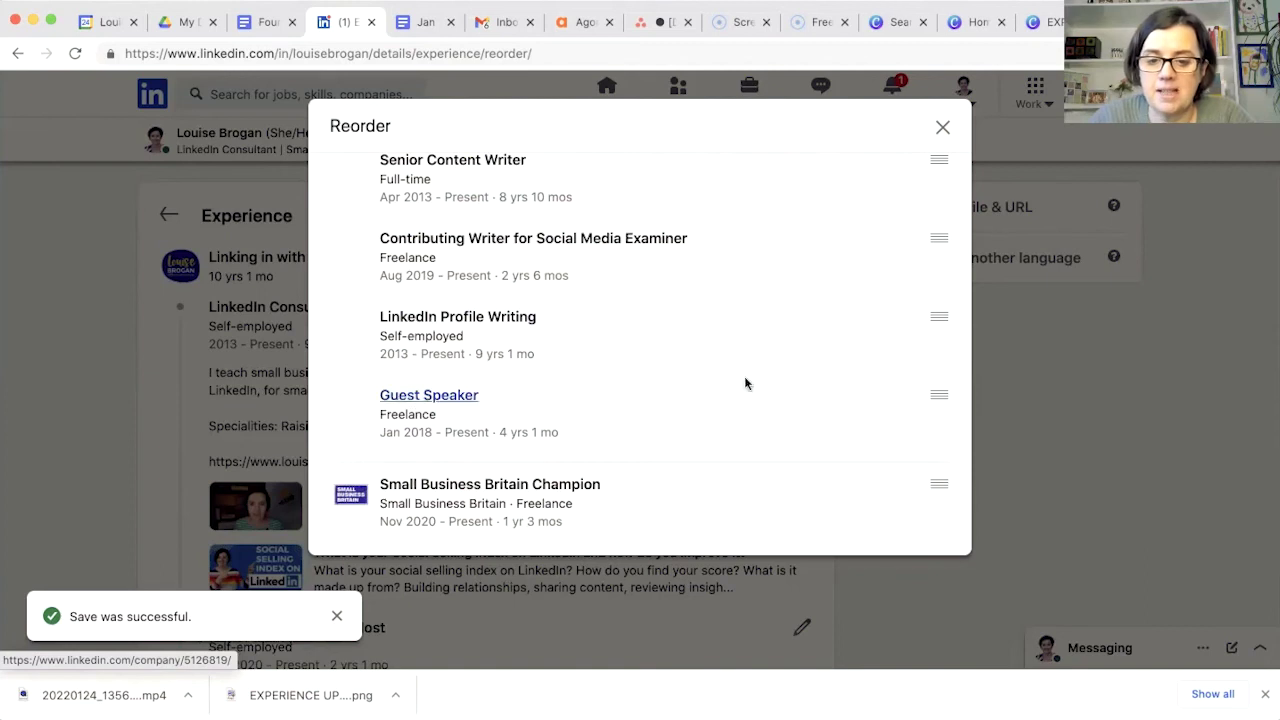
Close the reorder list, check Senior Content Writer sits after Podcast Host, and return to the profile
{"action": "left_click", "coordinate": [941, 129]}
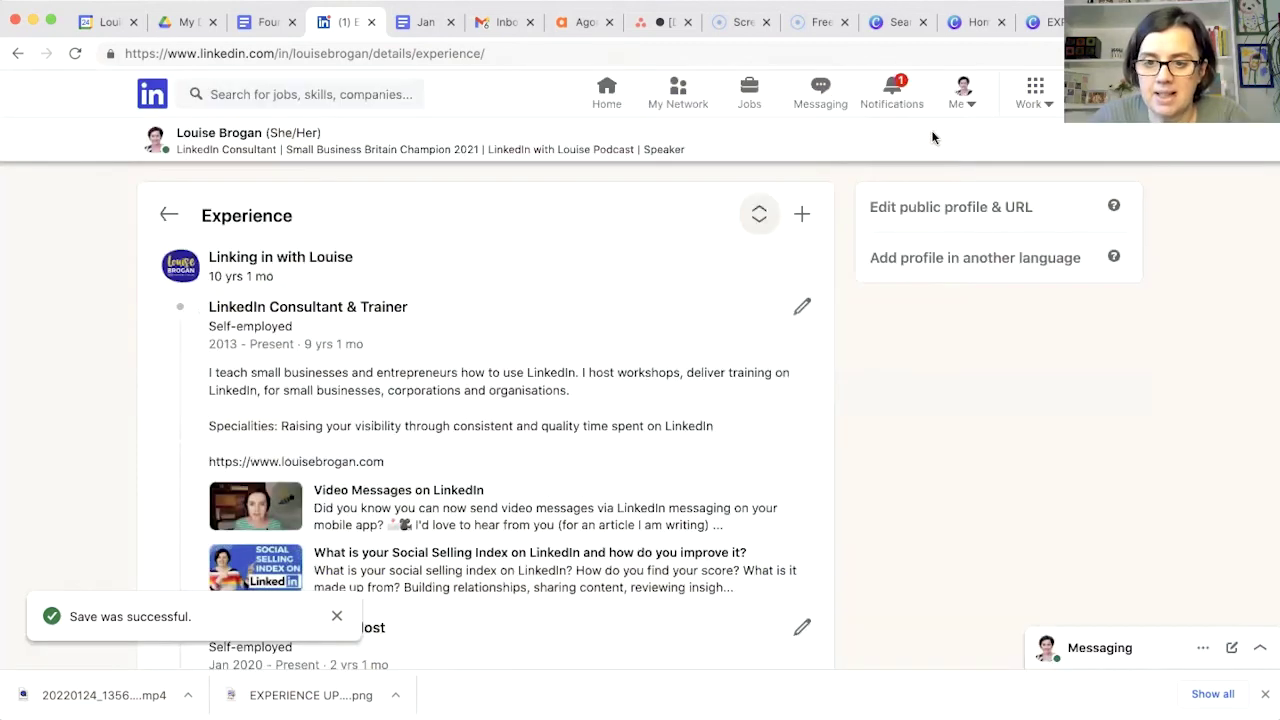
{"action": "scroll", "coordinate": [616, 425], "scroll_direction": "down", "scroll_amount": 6}
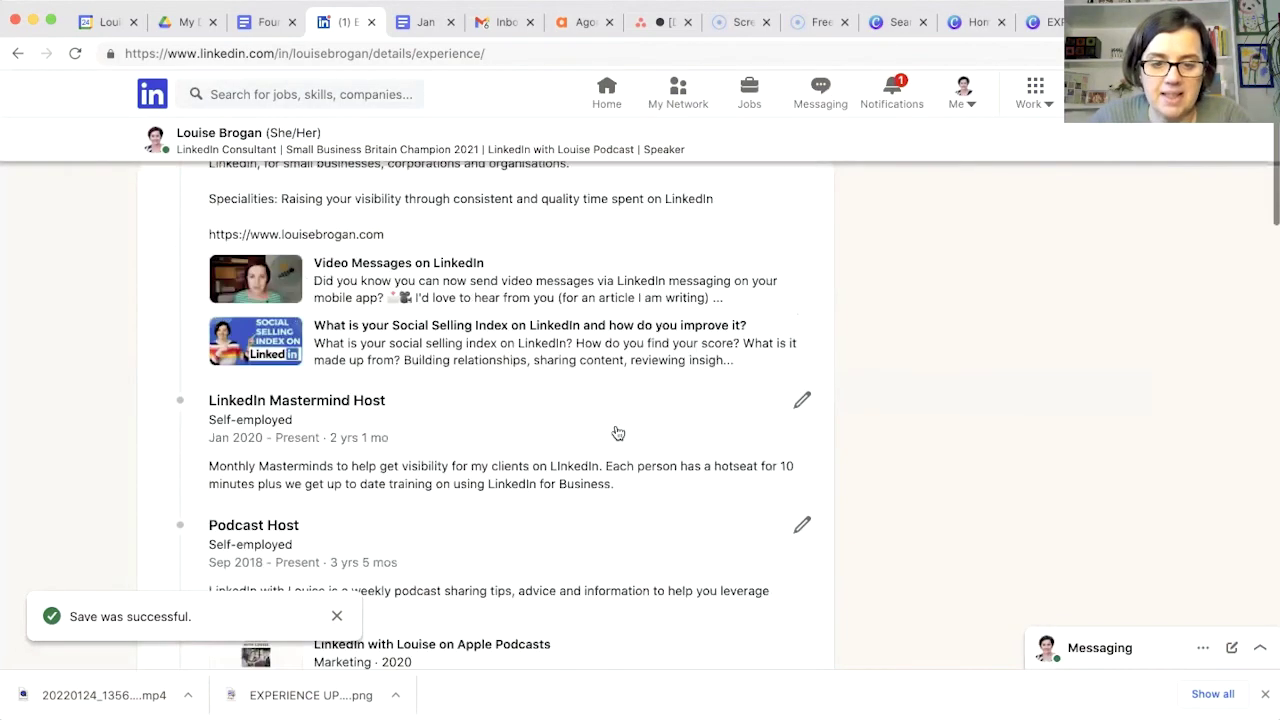
{"action": "scroll", "coordinate": [617, 432], "scroll_direction": "down", "scroll_amount": 3}
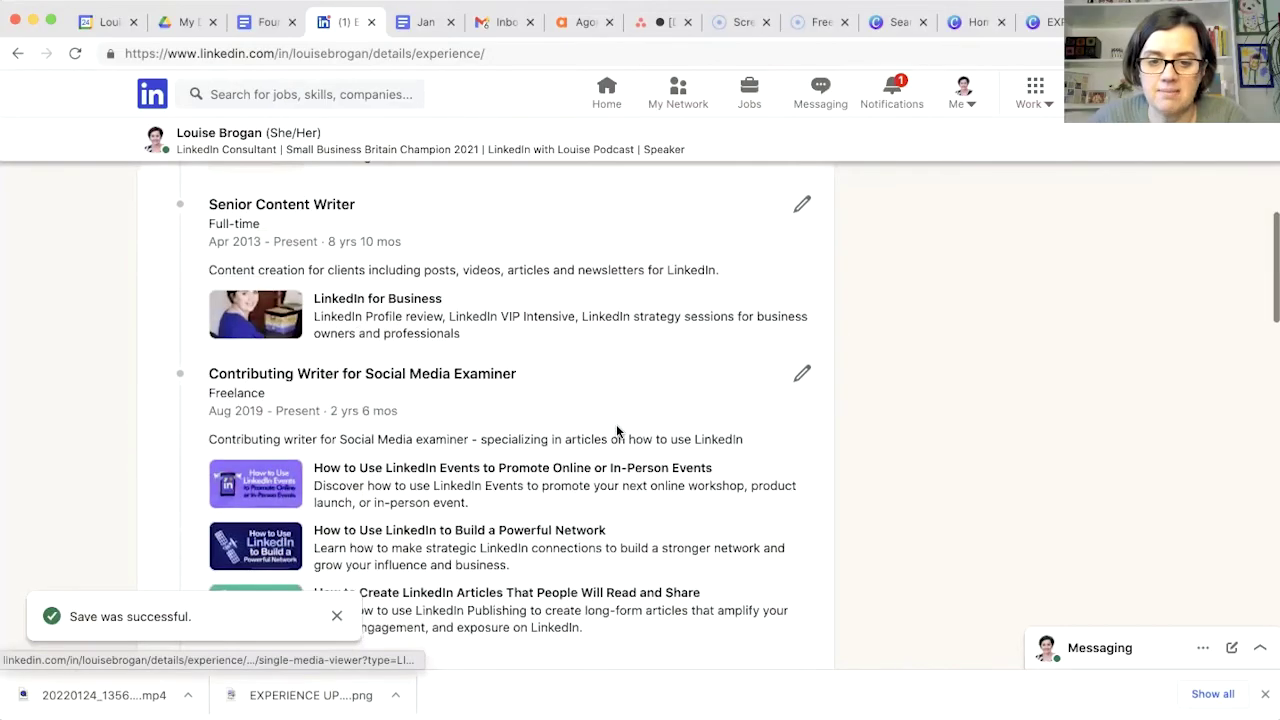
{"action": "scroll", "coordinate": [616, 432], "scroll_direction": "up", "scroll_amount": 1}
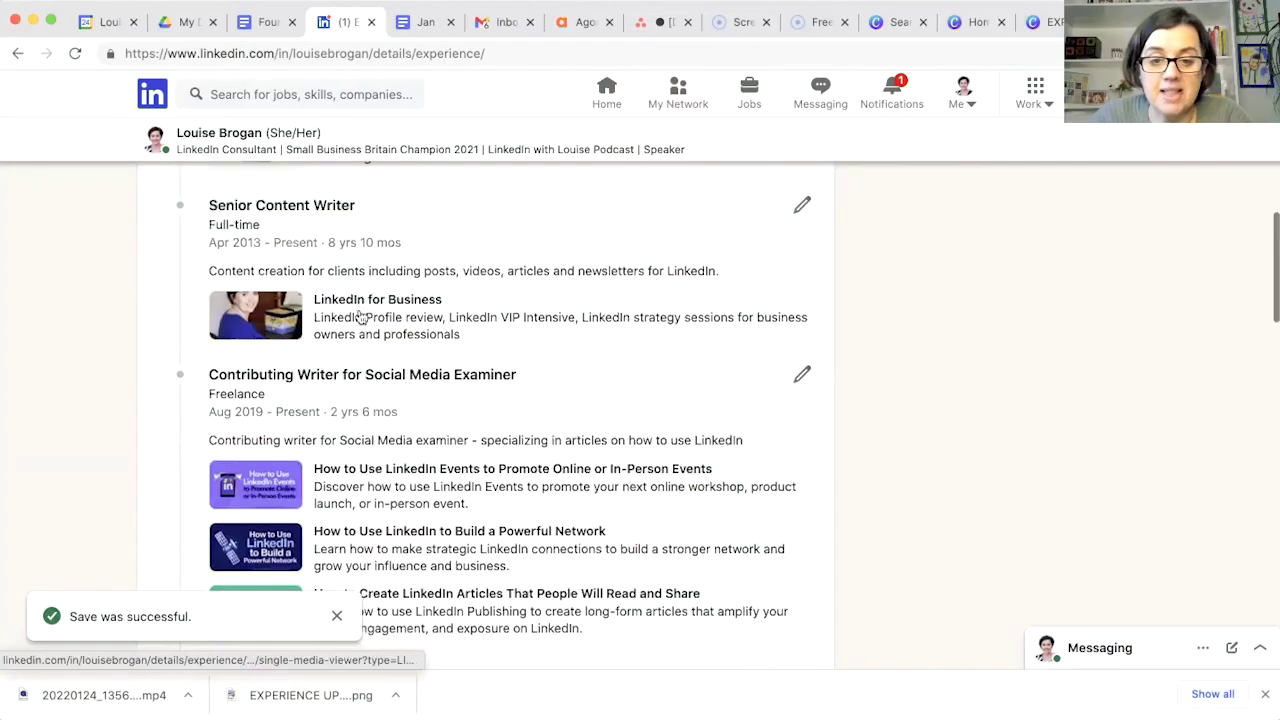
{"action": "scroll", "coordinate": [507, 304], "scroll_direction": "up", "scroll_amount": 10}
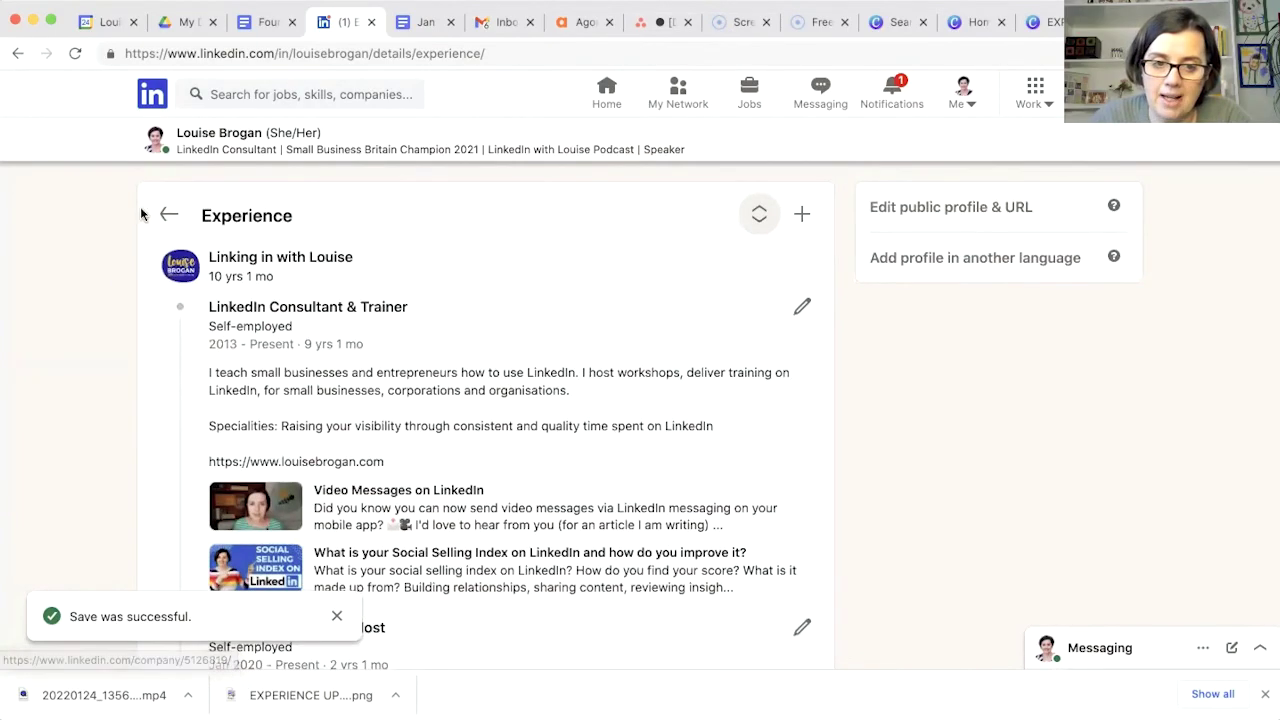
{"action": "left_click", "coordinate": [168, 214]}
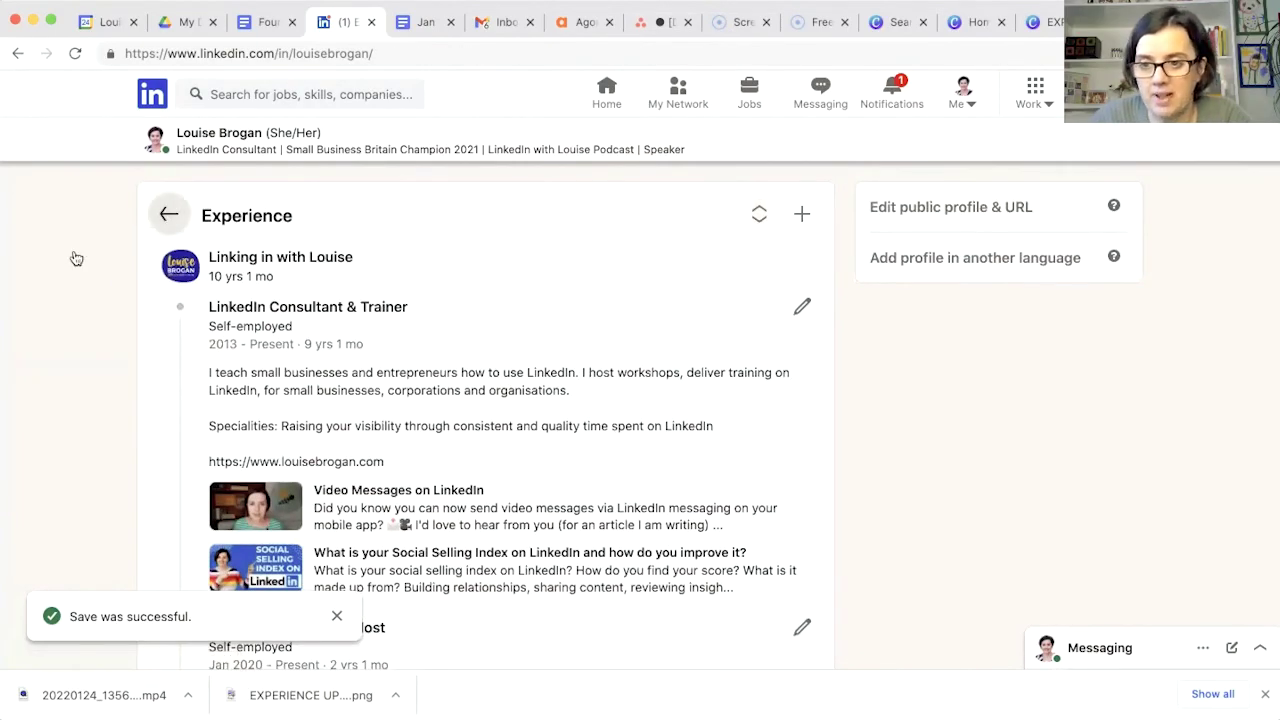